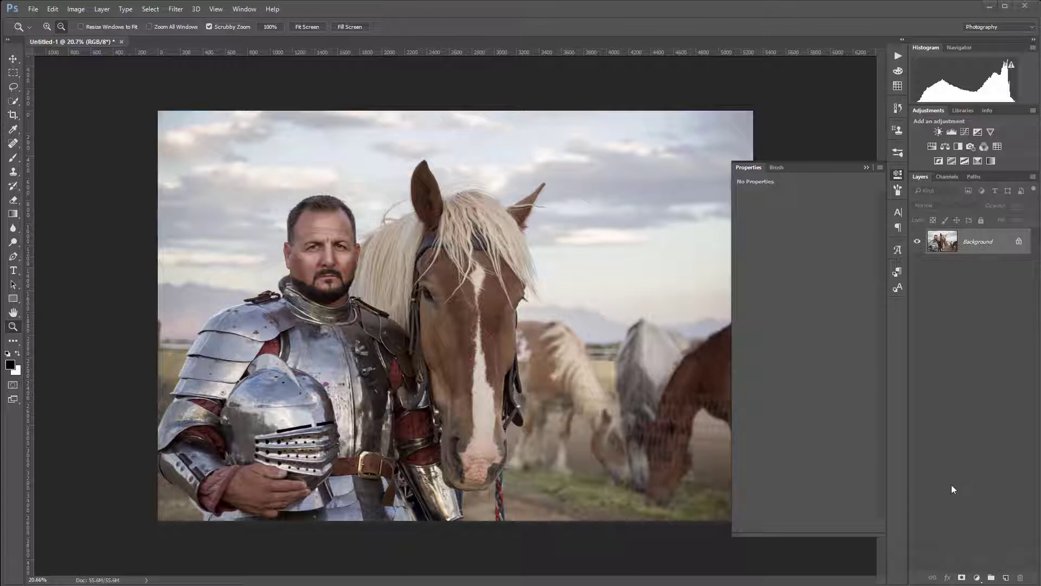
- Add a Gradient Map adjustment layer above the Background photo and open its gradient for editing
{"action": "left_click", "coordinate": [978, 578]}
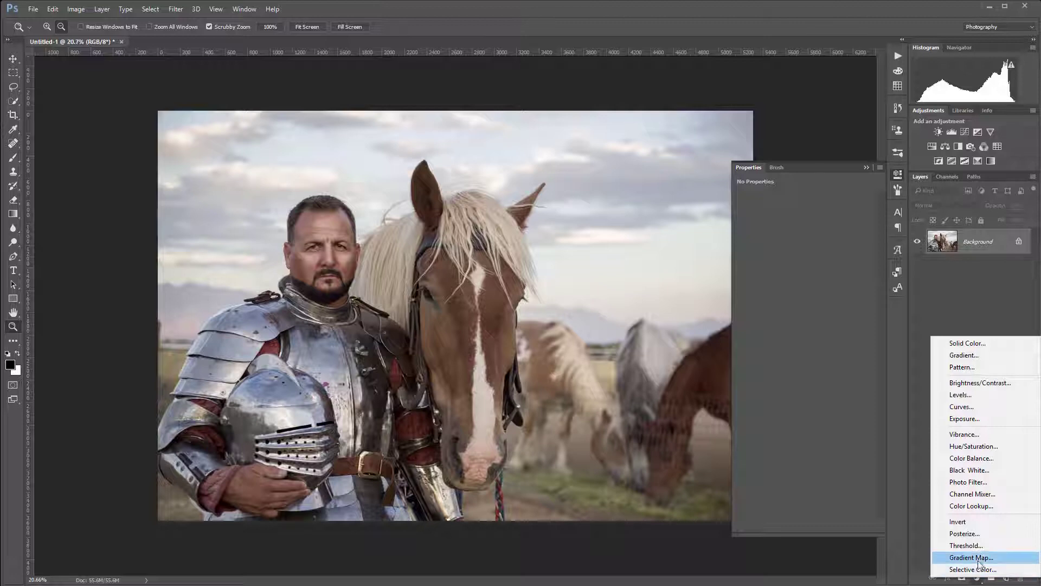
{"action": "left_click", "coordinate": [971, 557]}
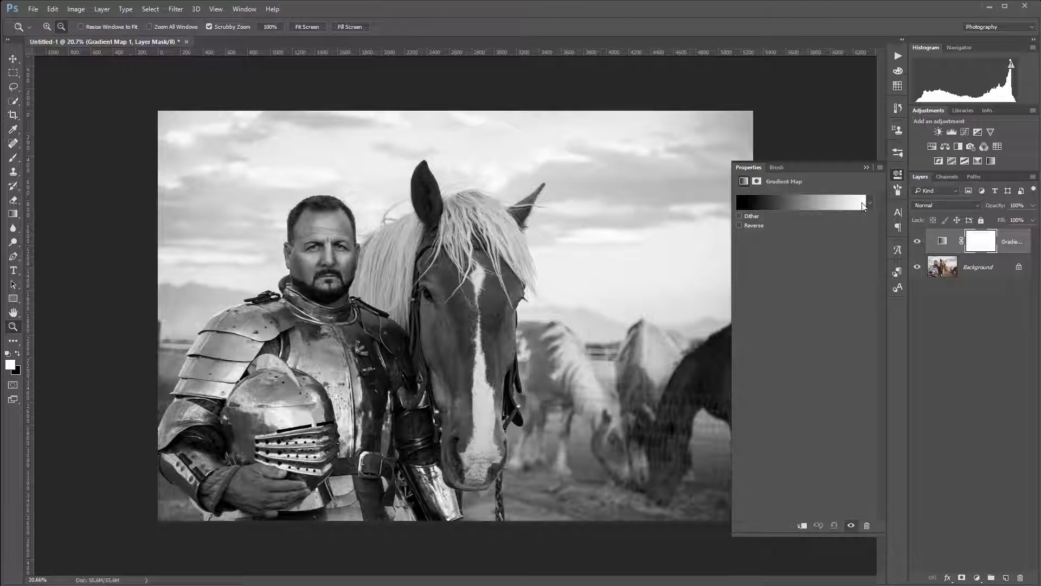
{"action": "left_click", "coordinate": [810, 203]}
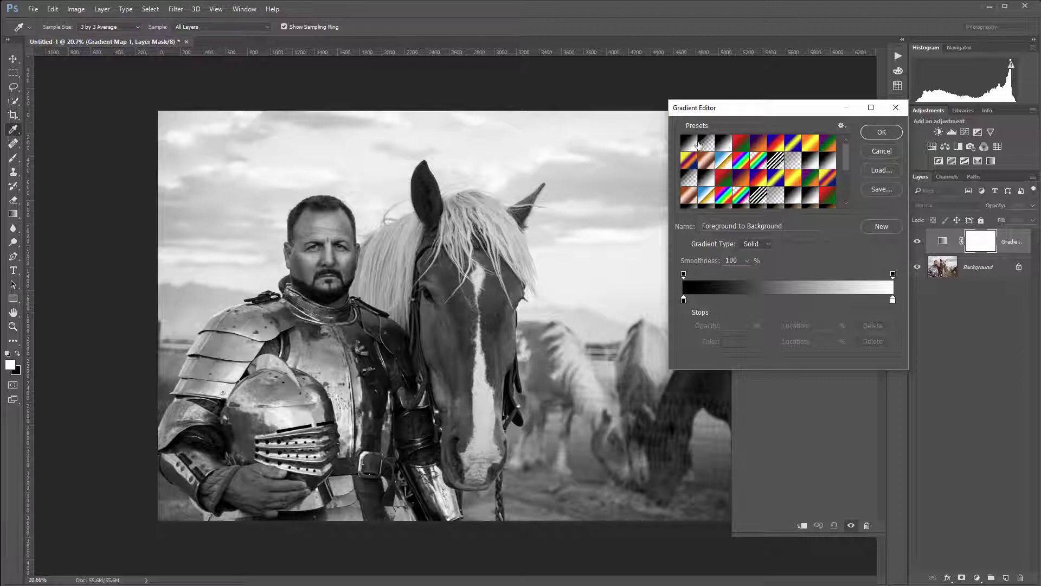
- Try the Foreground to Transparent and Violet, Orange gradient presets on the photo and return to Foreground to Background
{"action": "left_click", "coordinate": [723, 145]}
{"action": "left_click", "coordinate": [710, 142]}
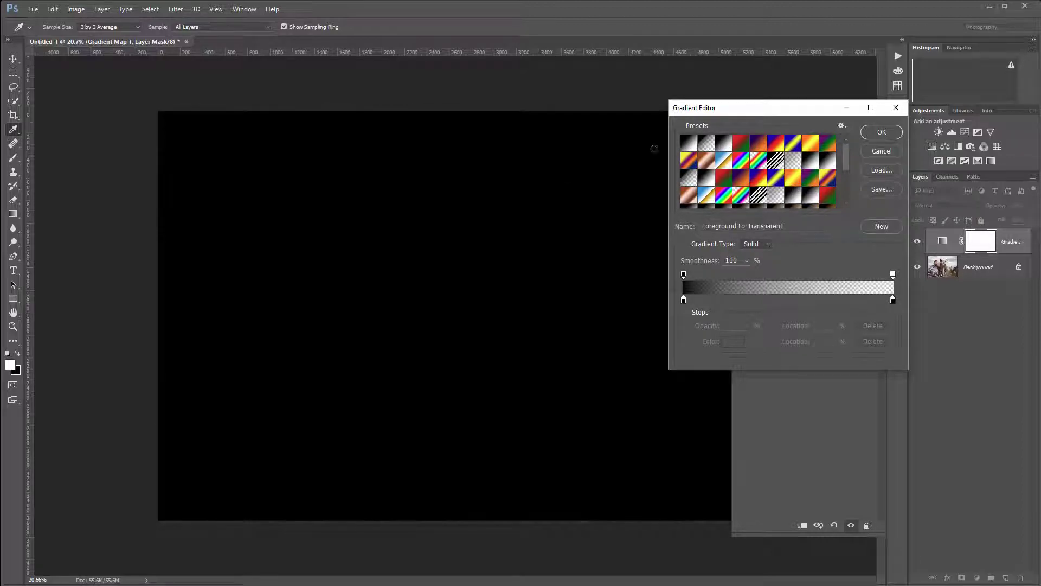
{"action": "left_click", "coordinate": [692, 145]}
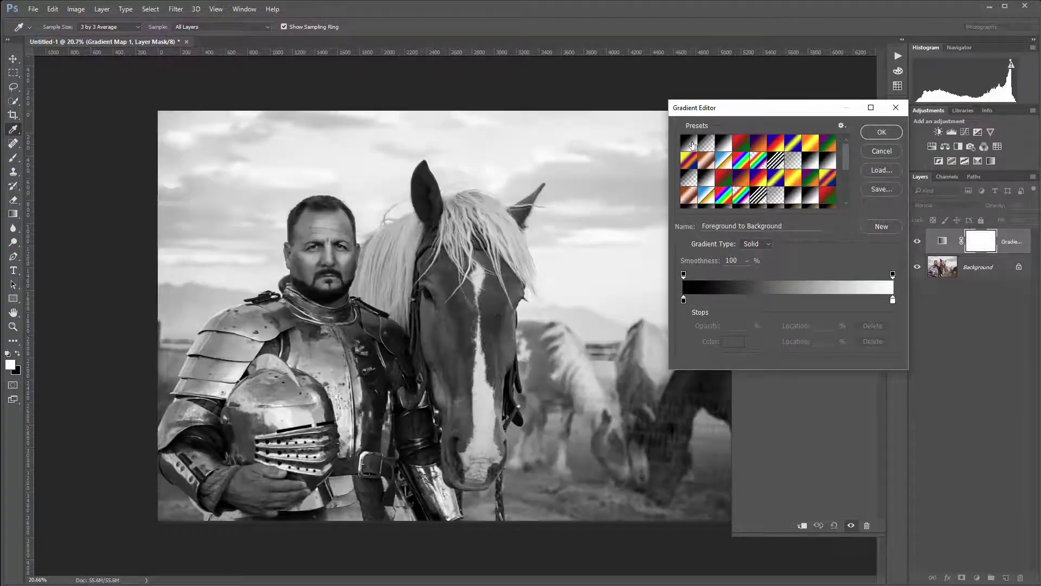
{"action": "left_click", "coordinate": [741, 146]}
{"action": "left_click", "coordinate": [761, 142]}
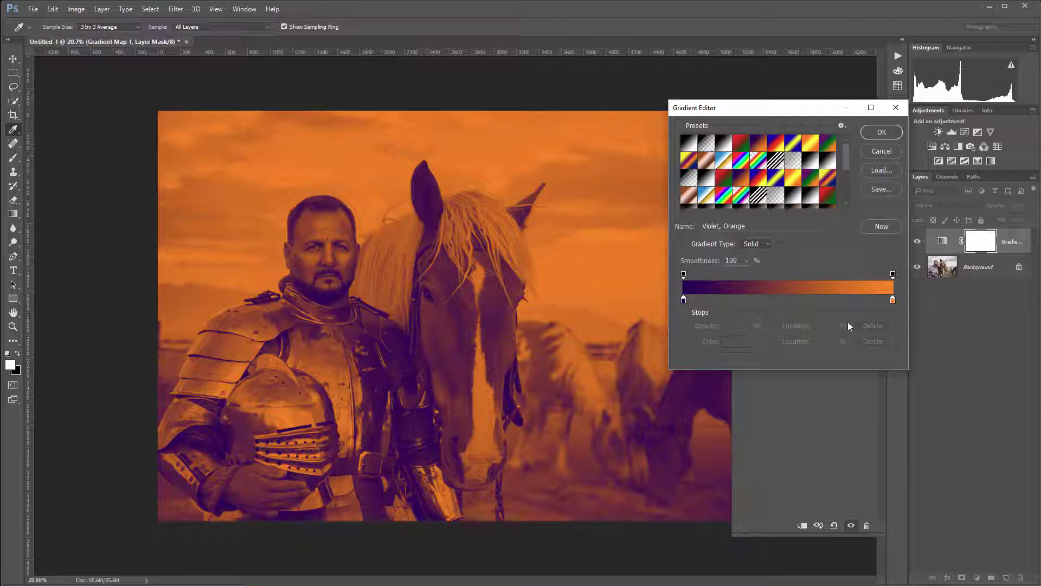
{"action": "left_click", "coordinate": [689, 143]}
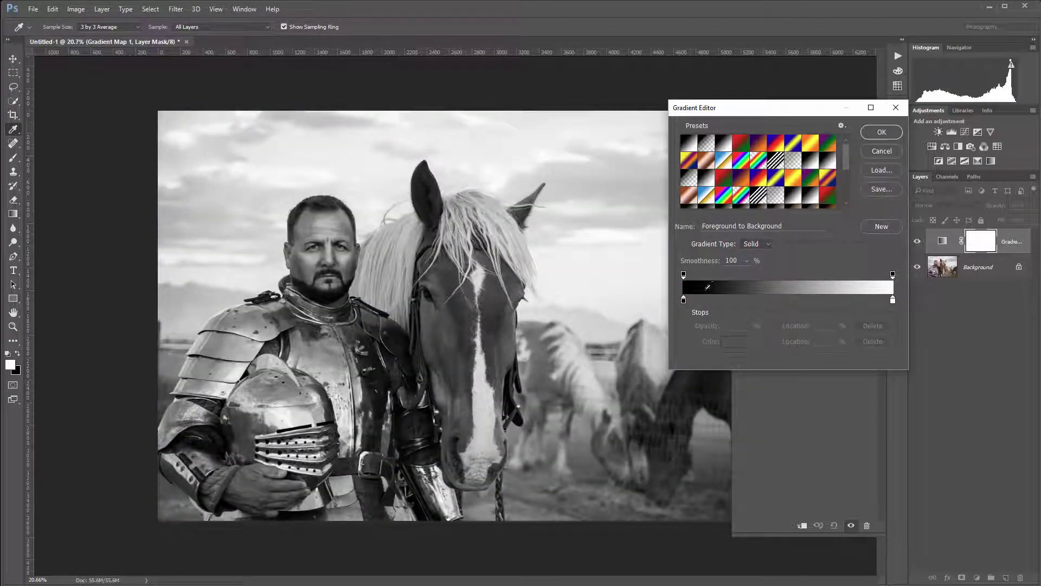
- Change the gradient's black shadow stop to the very dark red 210000
{"action": "left_click", "coordinate": [684, 300]}
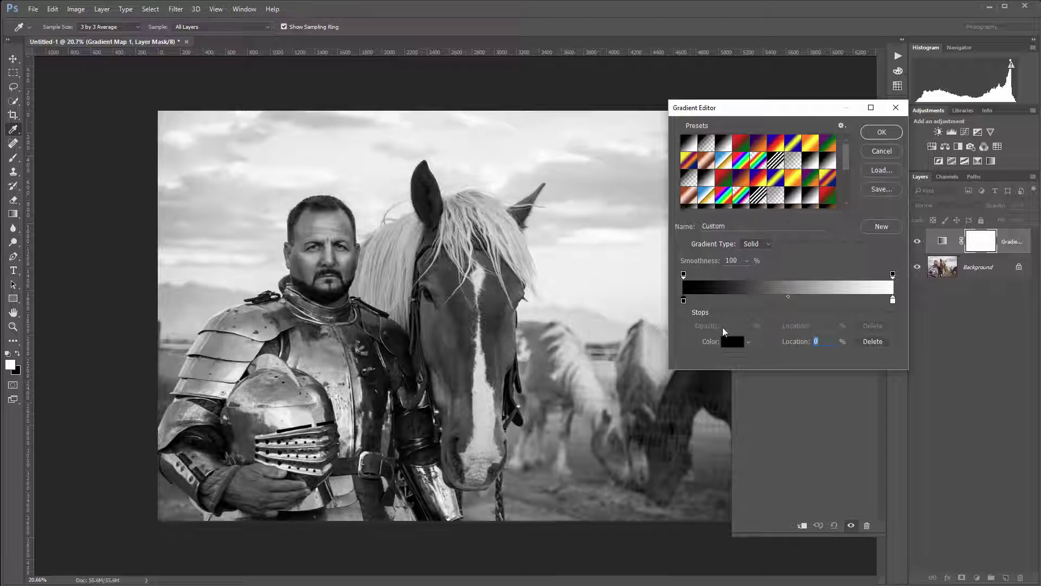
{"action": "left_click", "coordinate": [730, 342]}
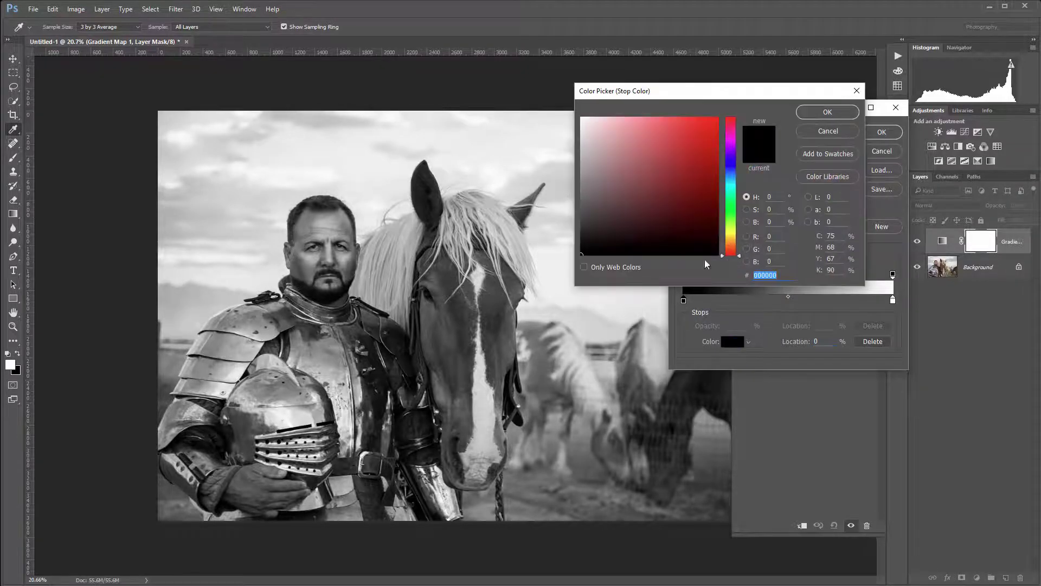
{"action": "left_click_drag", "start_coordinate": [673, 93], "coordinate": [596, 113]}
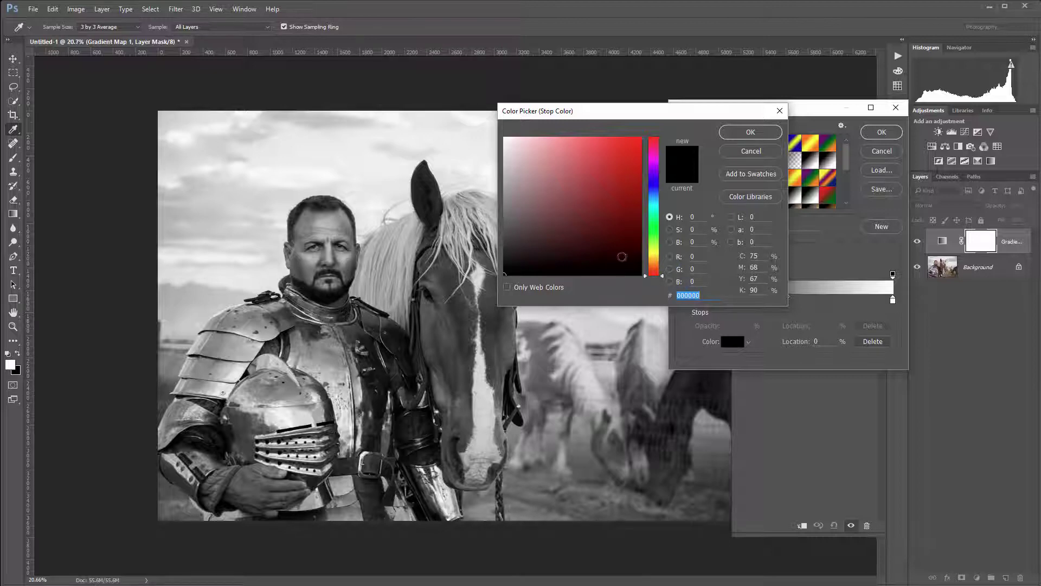
{"action": "mouse_move", "coordinate": [626, 253]}
{"action": "left_mouse_down"}
{"action": "mouse_move", "coordinate": [651, 261]}
{"action": "mouse_move", "coordinate": [639, 248]}
{"action": "mouse_move", "coordinate": [641, 258]}
{"action": "left_mouse_up"}
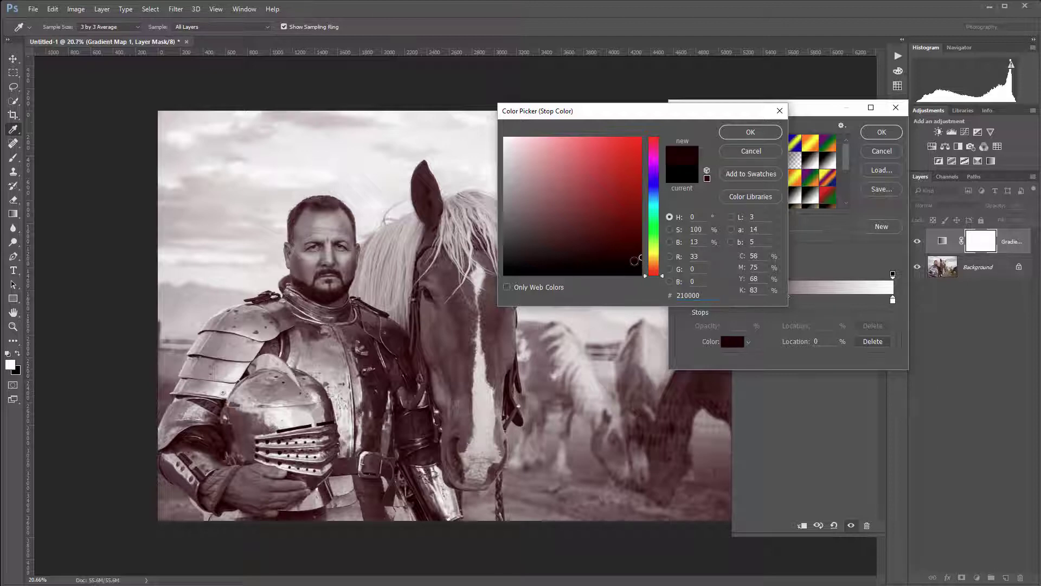
{"action": "left_click", "coordinate": [740, 134]}
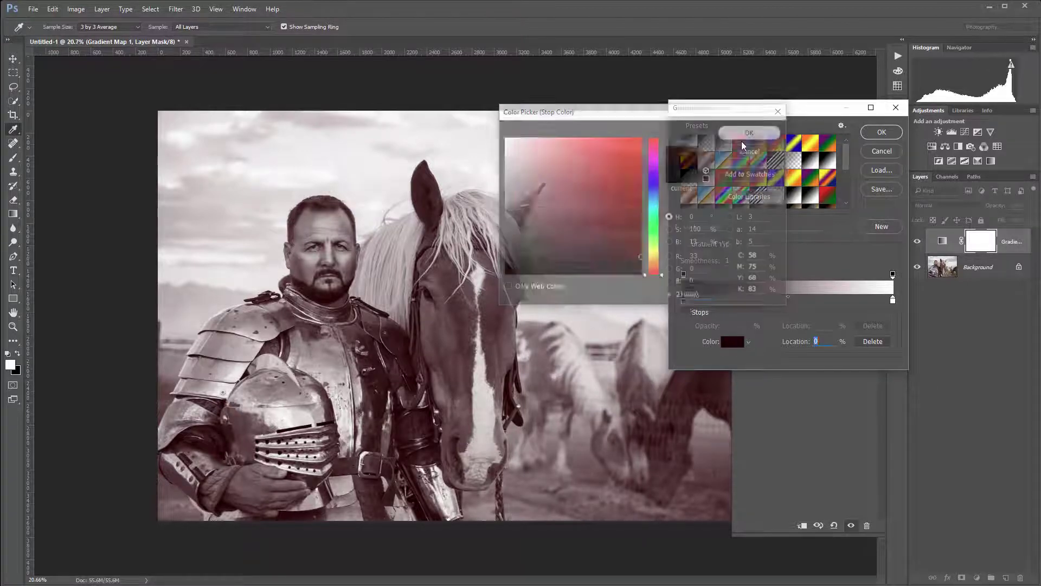
- Change the gradient's white highlight stop to the pale cyan ddfffd
{"action": "left_click", "coordinate": [892, 300]}
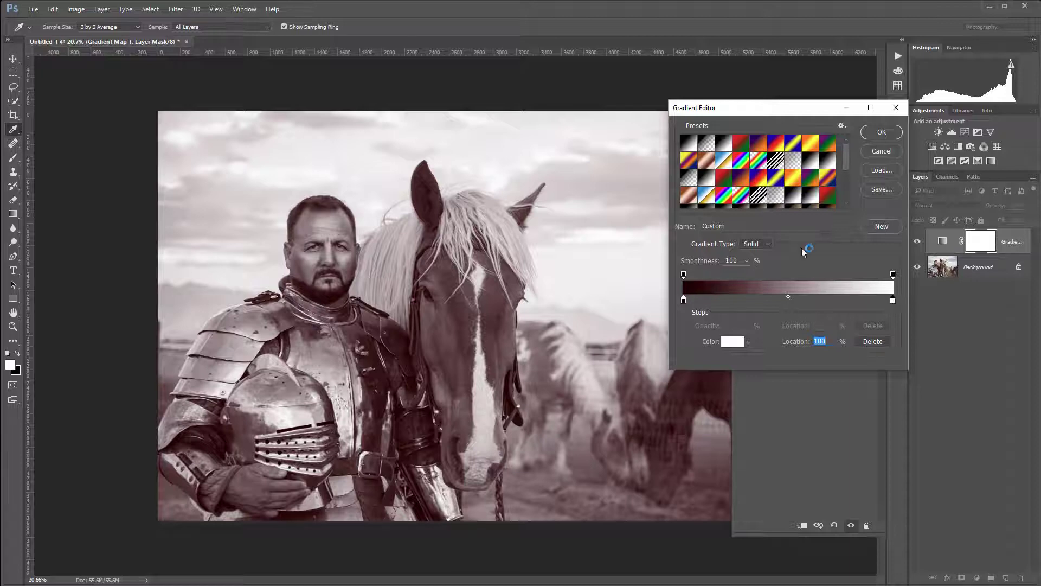
{"action": "left_click", "coordinate": [740, 342]}
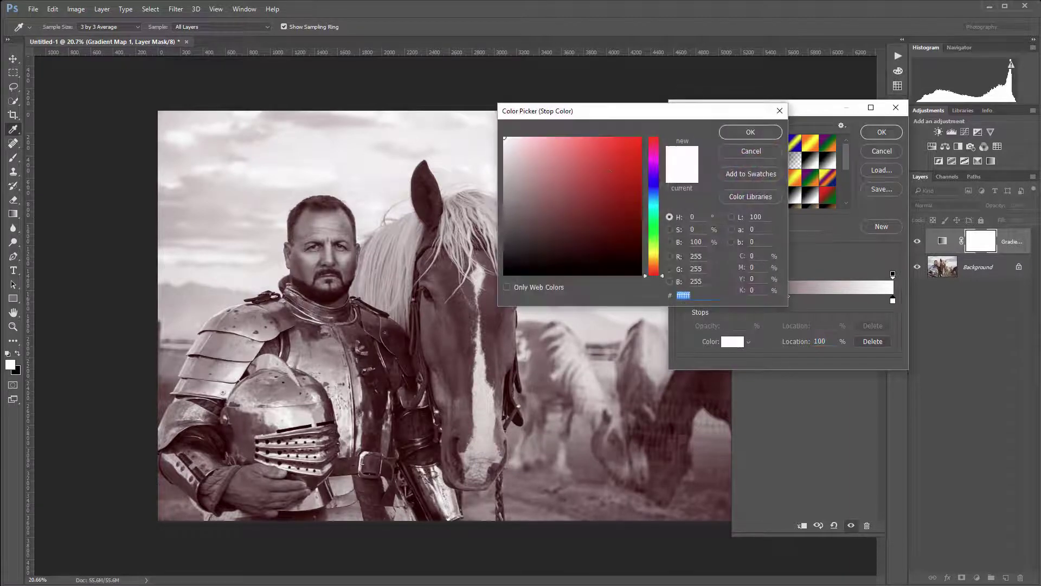
{"action": "left_click_drag", "start_coordinate": [660, 260], "coordinate": [660, 212]}
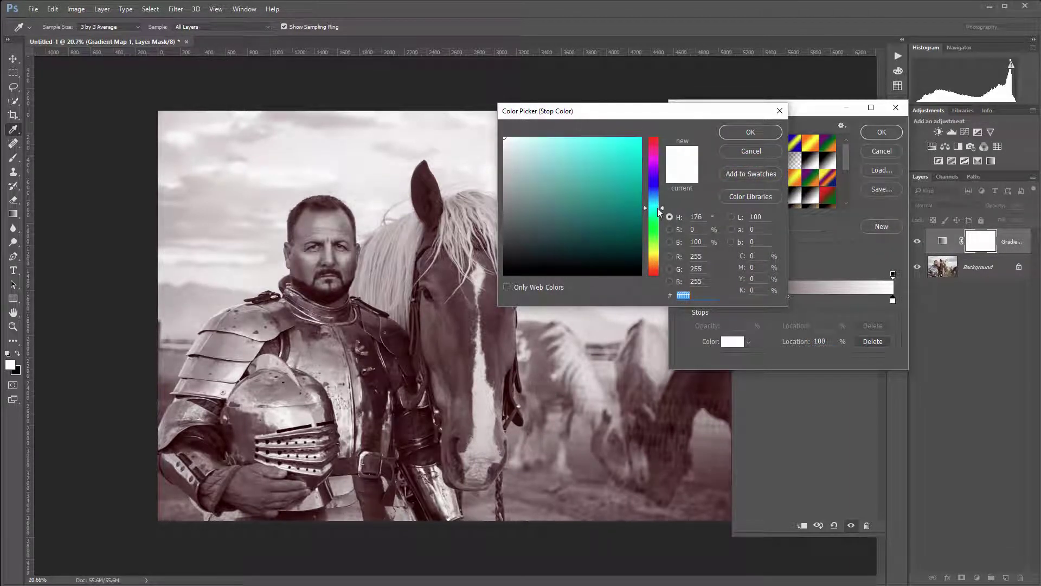
{"action": "left_click_drag", "start_coordinate": [532, 143], "coordinate": [523, 135]}
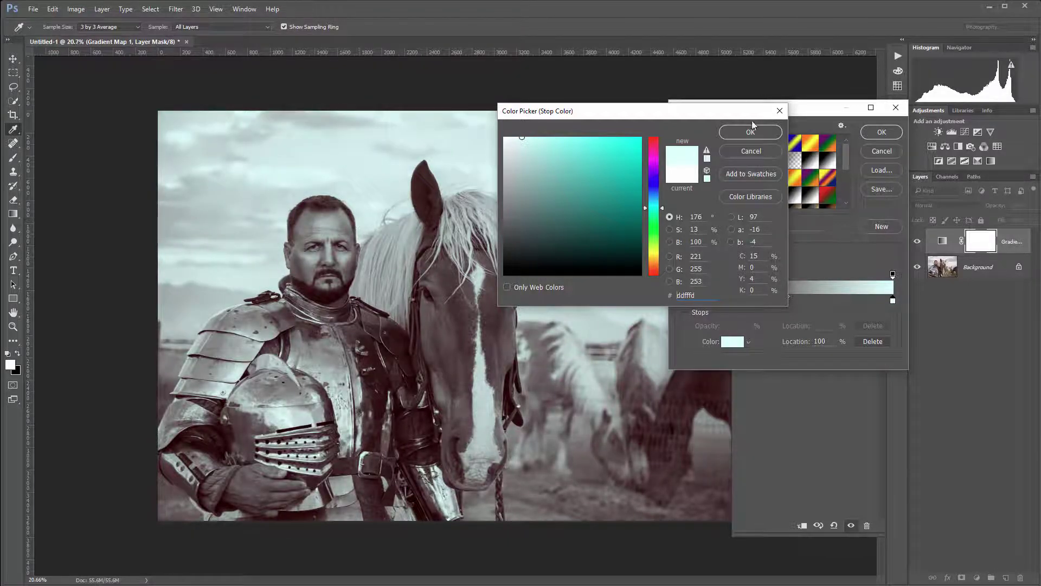
{"action": "key", "text": "Return"}
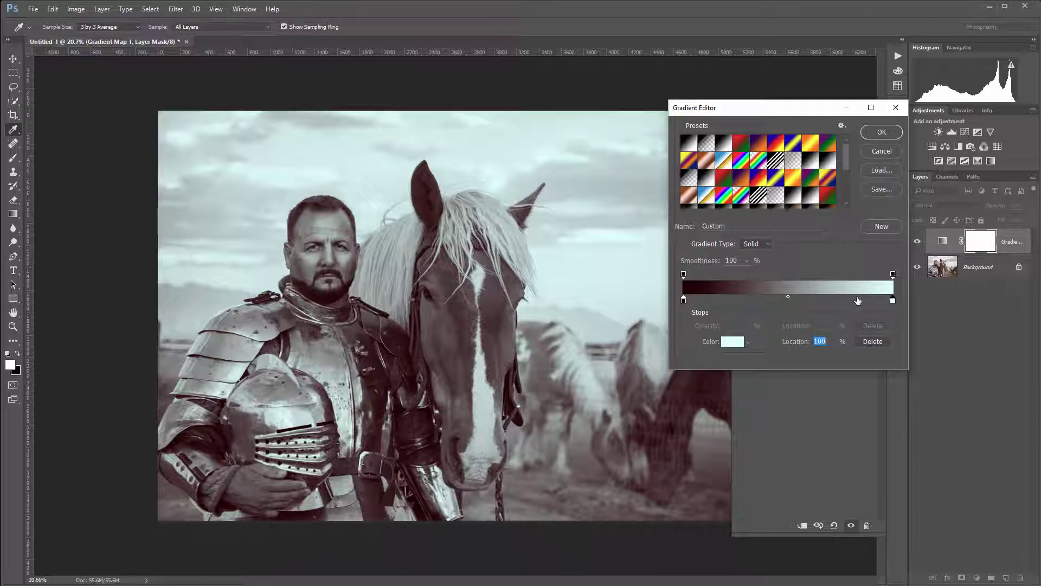
- Add a brown midtone colour stop to the gradient at a location of 56%
{"action": "double_click", "coordinate": [683, 301]}
{"action": "left_click_drag", "start_coordinate": [682, 300], "coordinate": [781, 300]}
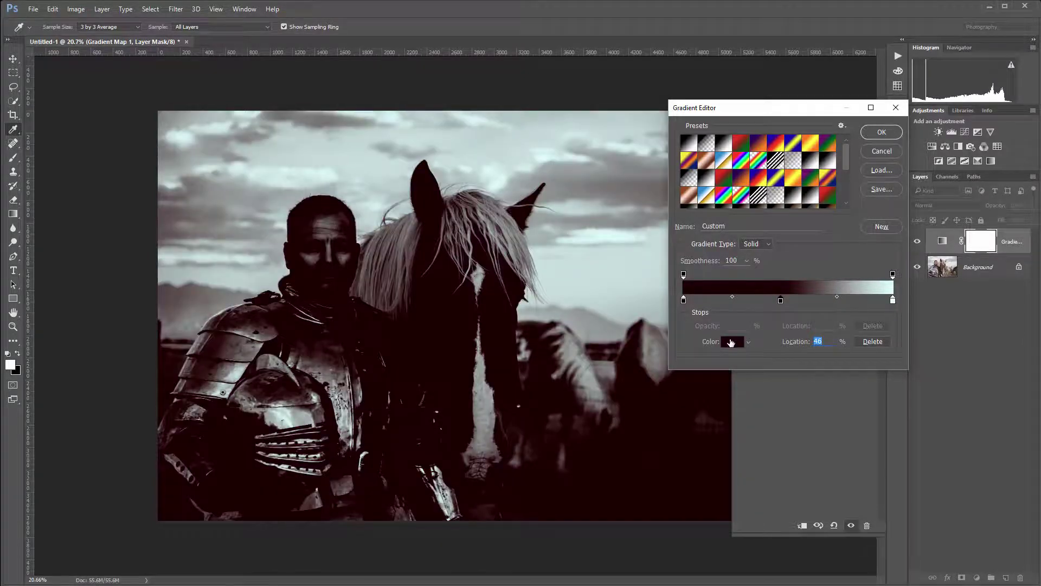
{"action": "left_click", "coordinate": [733, 341]}
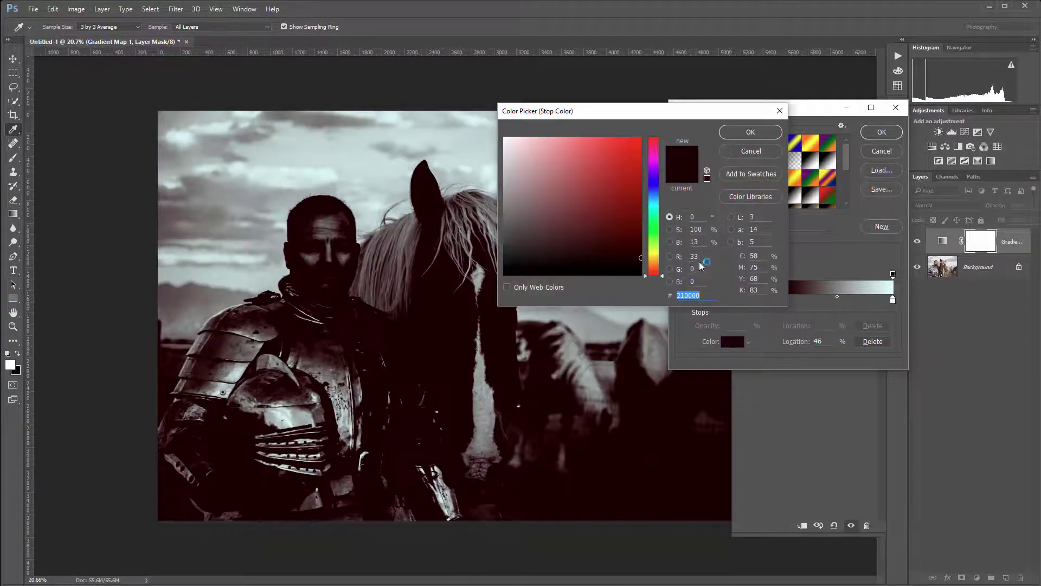
{"action": "left_click", "coordinate": [655, 261]}
{"action": "left_click_drag", "start_coordinate": [602, 146], "coordinate": [561, 178]}
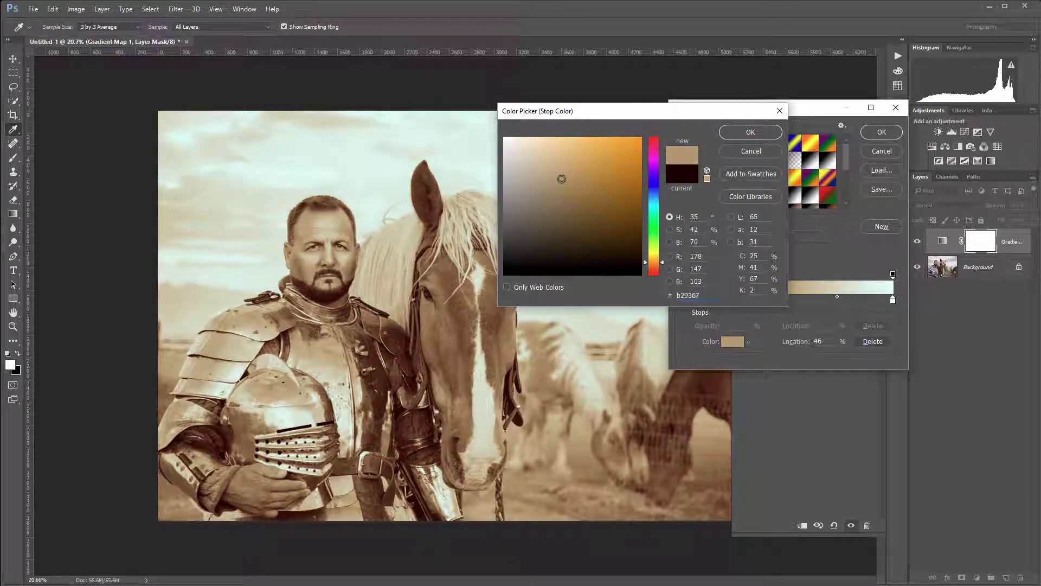
{"action": "left_click", "coordinate": [751, 131]}
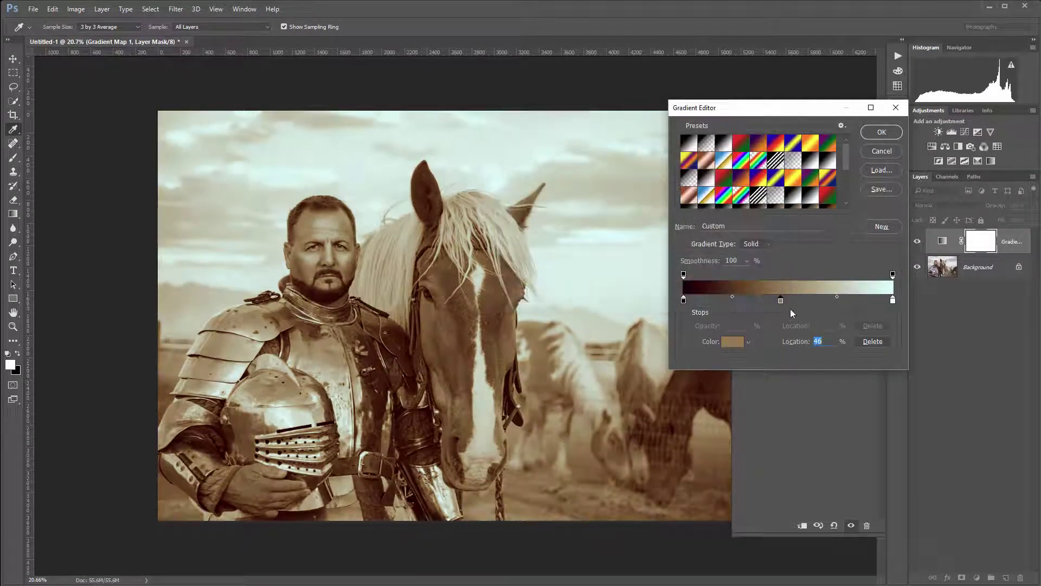
{"action": "mouse_move", "coordinate": [782, 302]}
{"action": "left_mouse_down"}
{"action": "mouse_move", "coordinate": [800, 301]}
{"action": "mouse_move", "coordinate": [766, 299]}
{"action": "mouse_move", "coordinate": [801, 300]}
{"action": "left_mouse_up"}
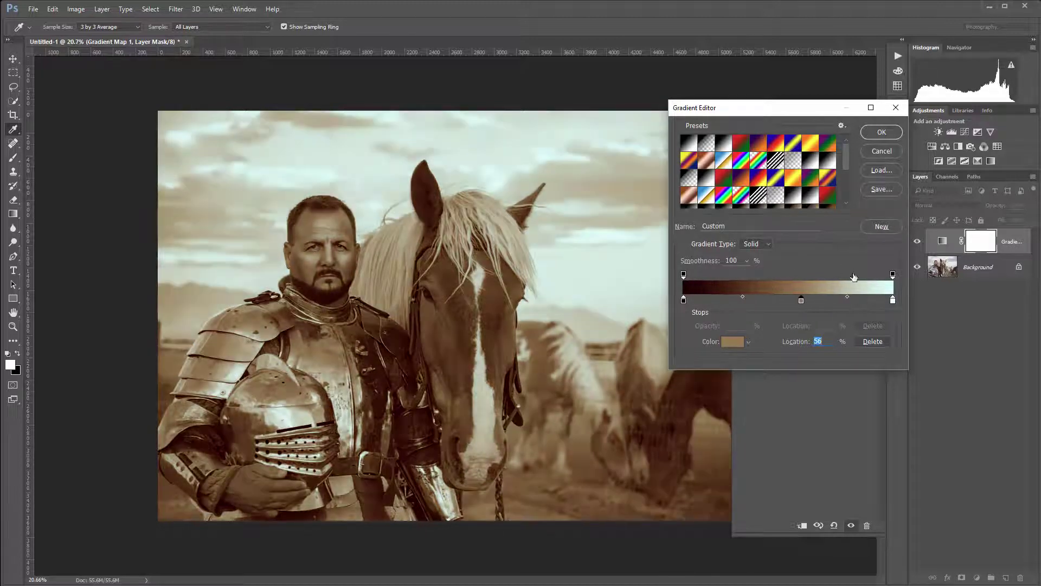
- Try the photographic toning presets on the photo, including Selenium 1, Selenium 2, Sepia 4 and Sepia Antique
{"action": "left_click_drag", "start_coordinate": [846, 154], "coordinate": [845, 199]}
{"action": "scroll", "coordinate": [784, 196], "scroll_direction": "up", "scroll_amount": 5}
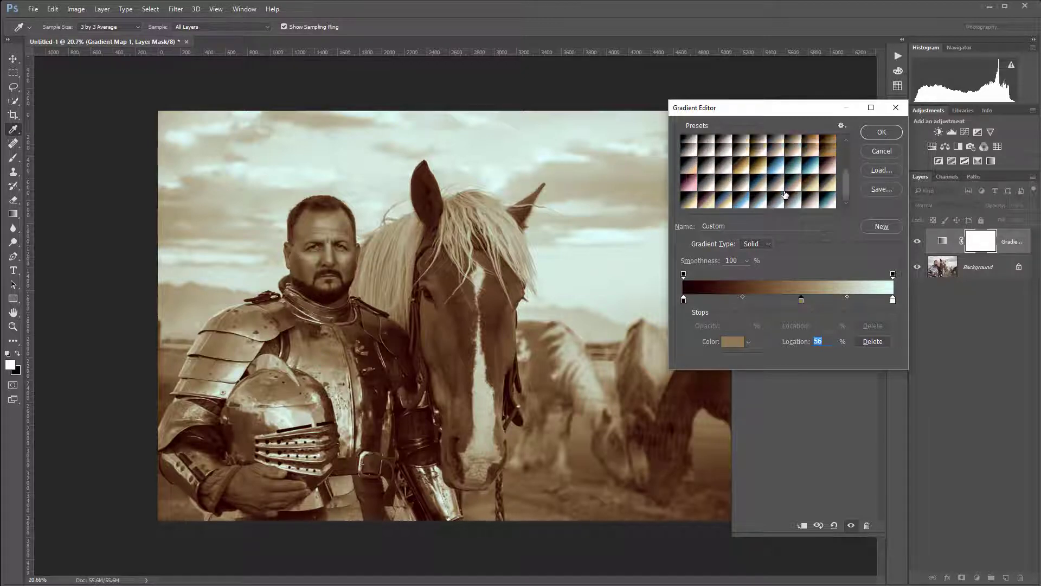
{"action": "left_click", "coordinate": [842, 125]}
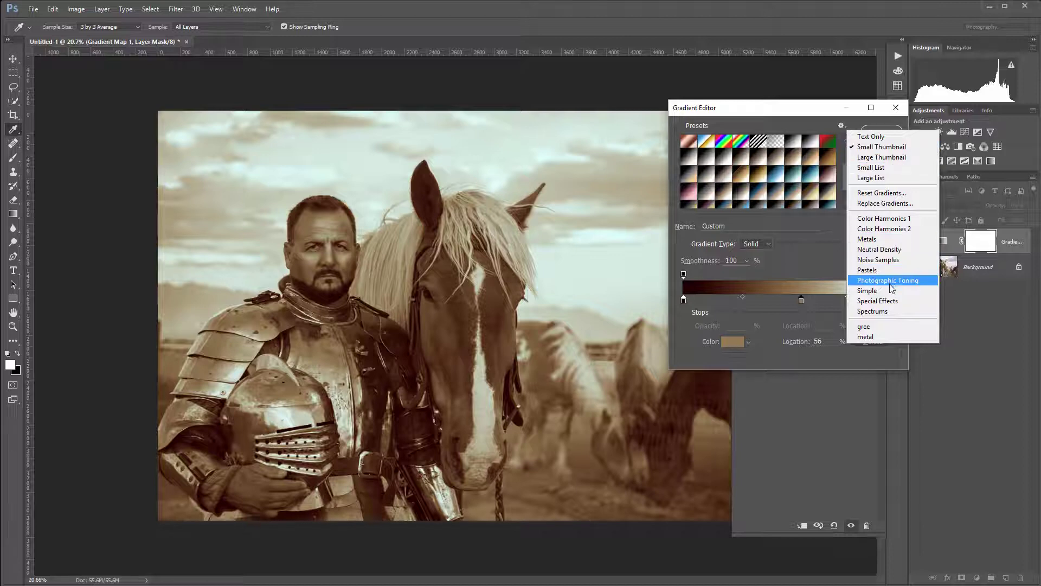
{"action": "left_click", "coordinate": [686, 157]}
{"action": "left_click", "coordinate": [688, 157]}
{"action": "left_click", "coordinate": [706, 158]}
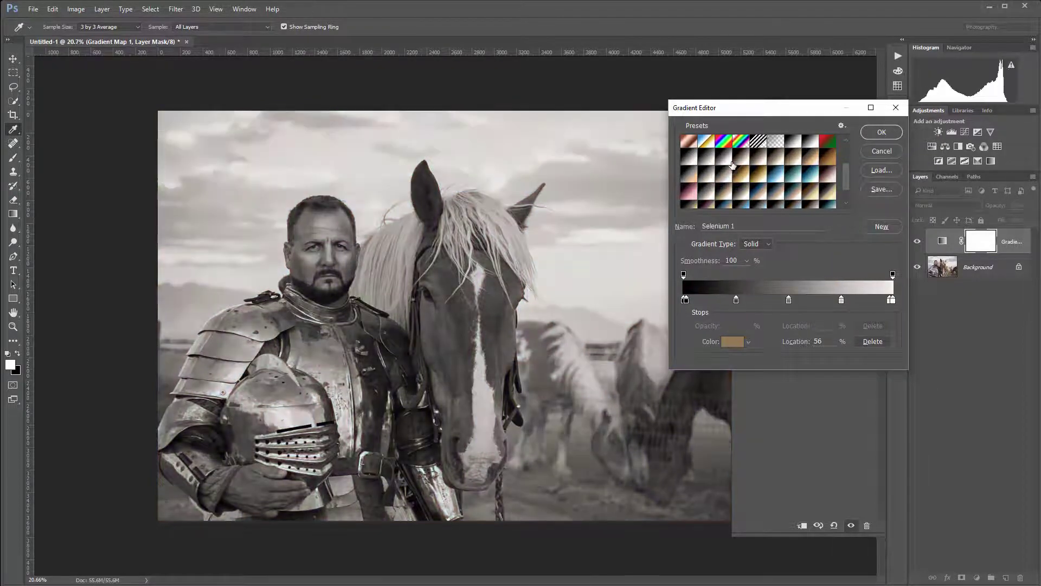
{"action": "left_click", "coordinate": [727, 161]}
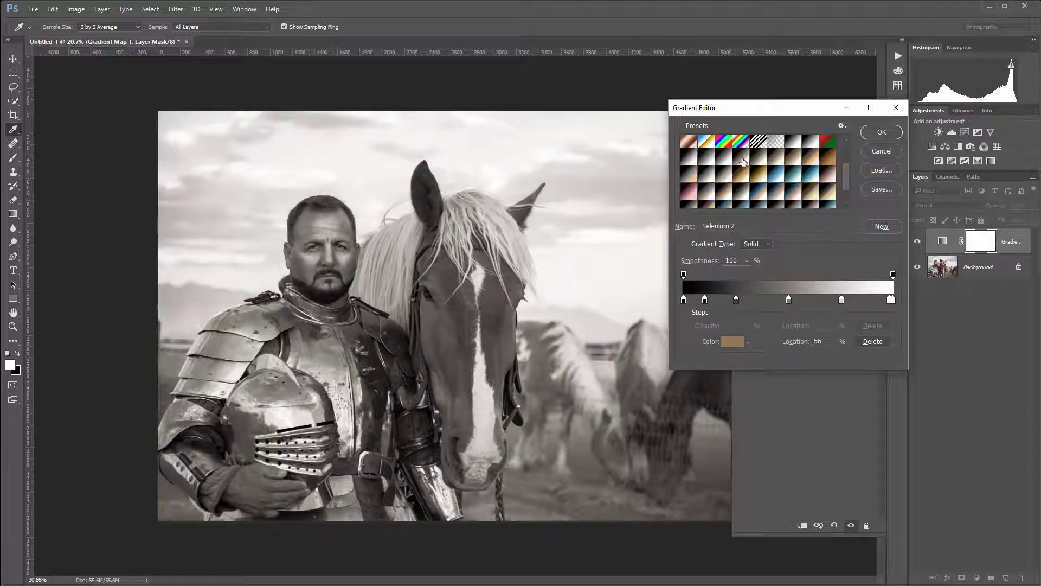
{"action": "left_click", "coordinate": [743, 161]}
{"action": "left_click", "coordinate": [822, 163]}
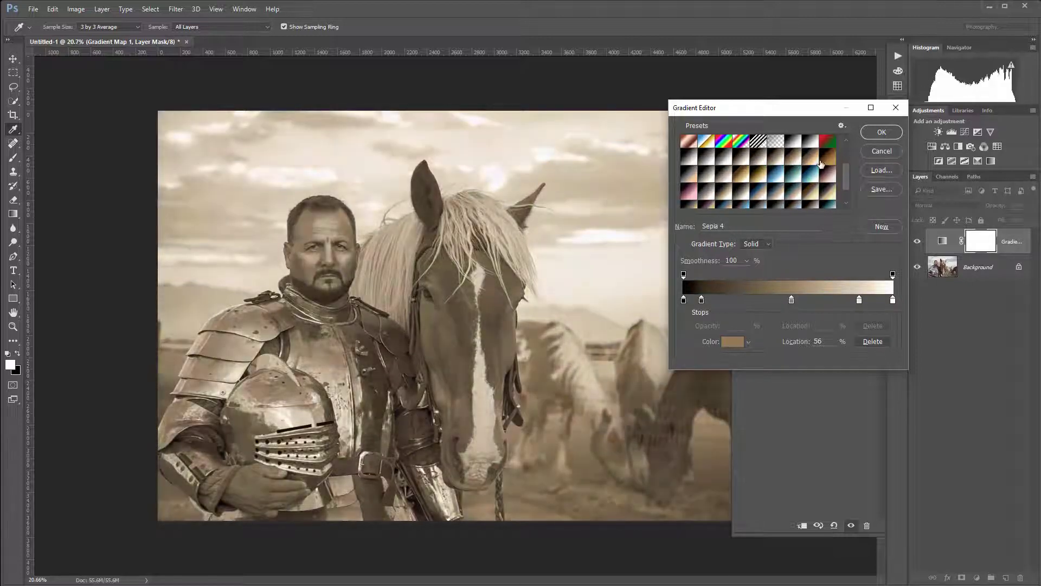
{"action": "left_click", "coordinate": [821, 162]}
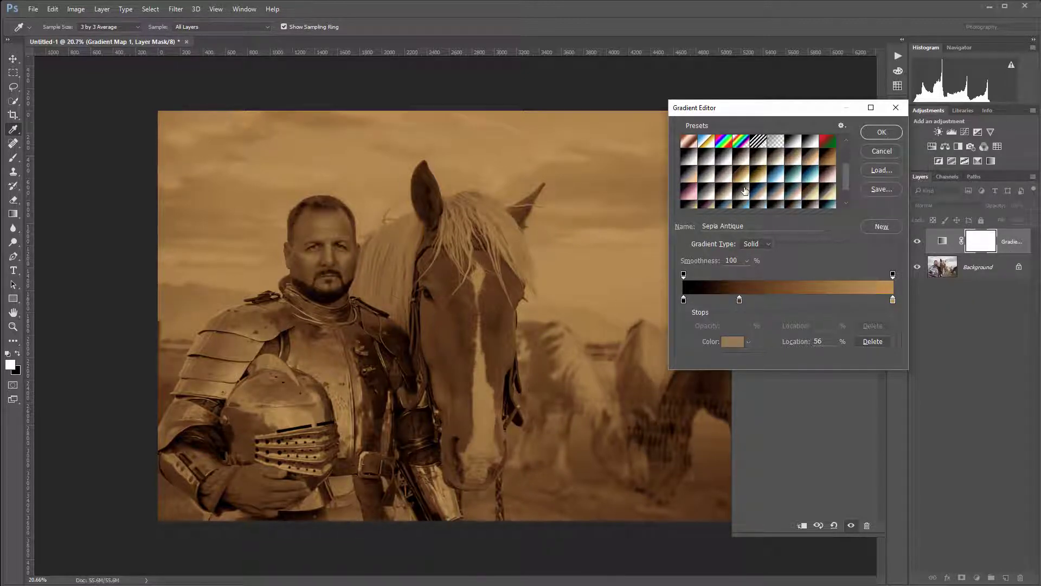
- Reset the gradient to the Foreground to Background preset and recolour its black shadow stop dark red
{"action": "scroll", "coordinate": [744, 192], "scroll_direction": "up", "scroll_amount": 5}
{"action": "left_click", "coordinate": [690, 146]}
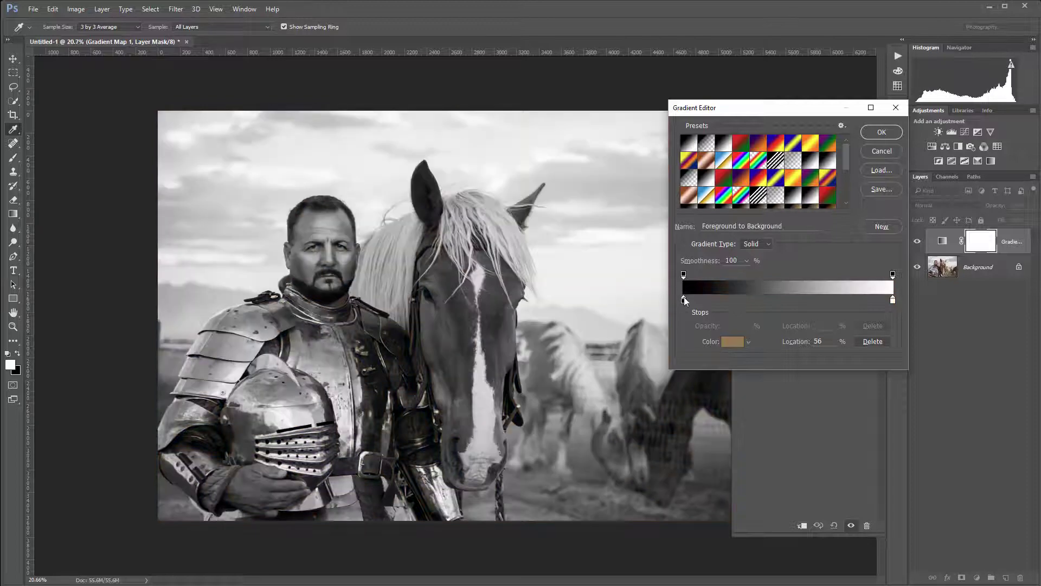
{"action": "left_click", "coordinate": [684, 299]}
{"action": "left_click", "coordinate": [731, 341]}
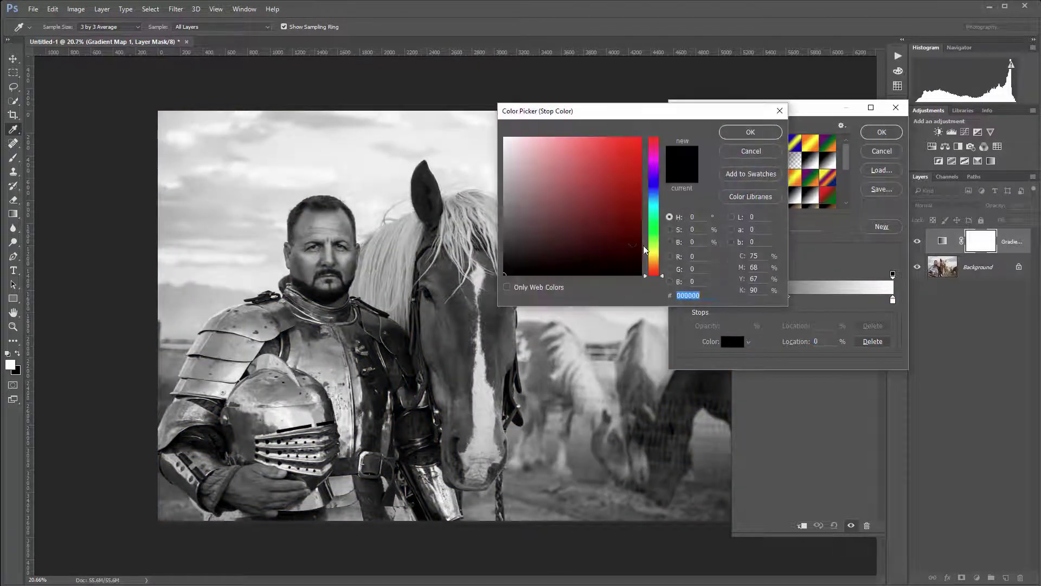
{"action": "left_click_drag", "start_coordinate": [632, 244], "coordinate": [643, 250]}
{"action": "left_click", "coordinate": [750, 132]}
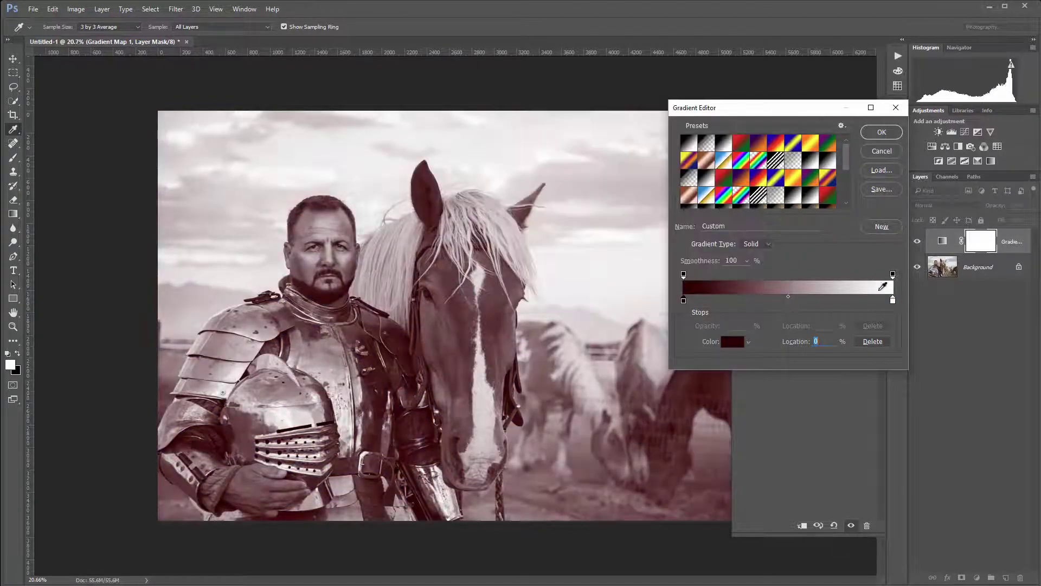
- Change the gradient's white highlight stop to the pale blue e4faff and accept the edited gradient
{"action": "left_click", "coordinate": [892, 300]}
{"action": "left_click", "coordinate": [732, 342]}
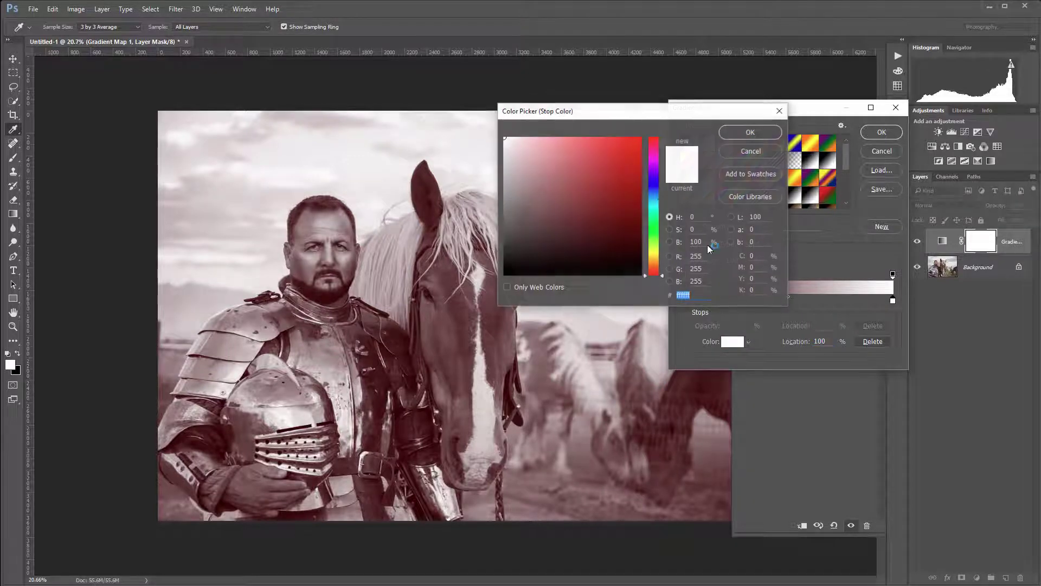
{"action": "left_click", "coordinate": [654, 203]}
{"action": "left_click_drag", "start_coordinate": [592, 161], "coordinate": [518, 137]}
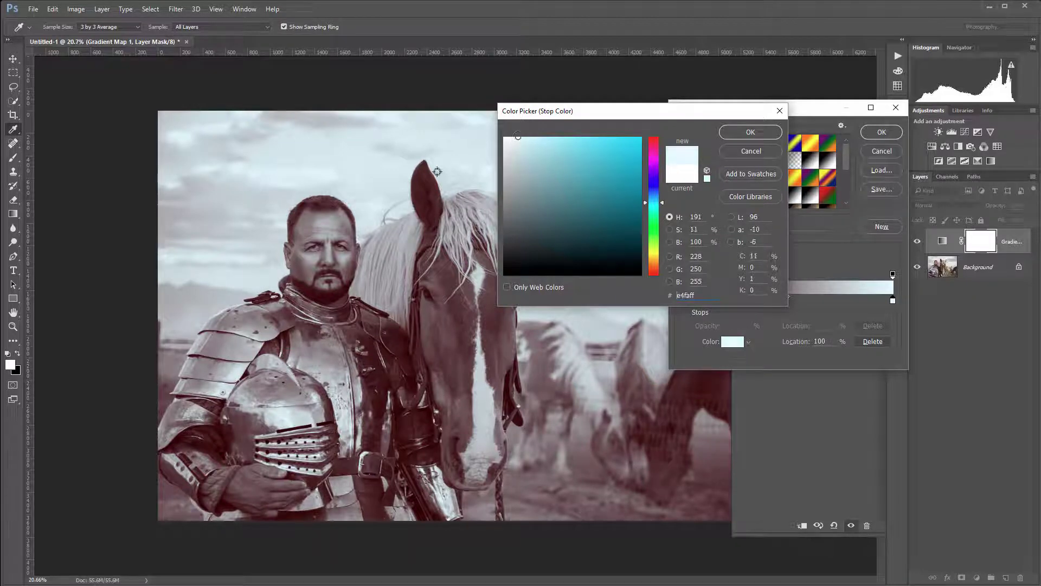
{"action": "left_click", "coordinate": [750, 133]}
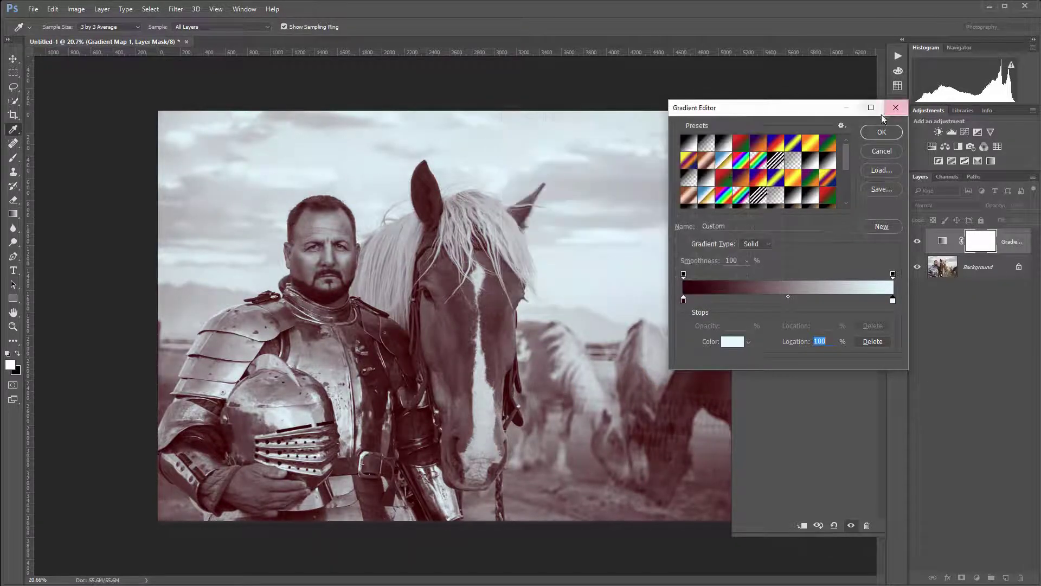
{"action": "key", "text": "z"}
{"action": "left_click", "coordinate": [883, 131]}
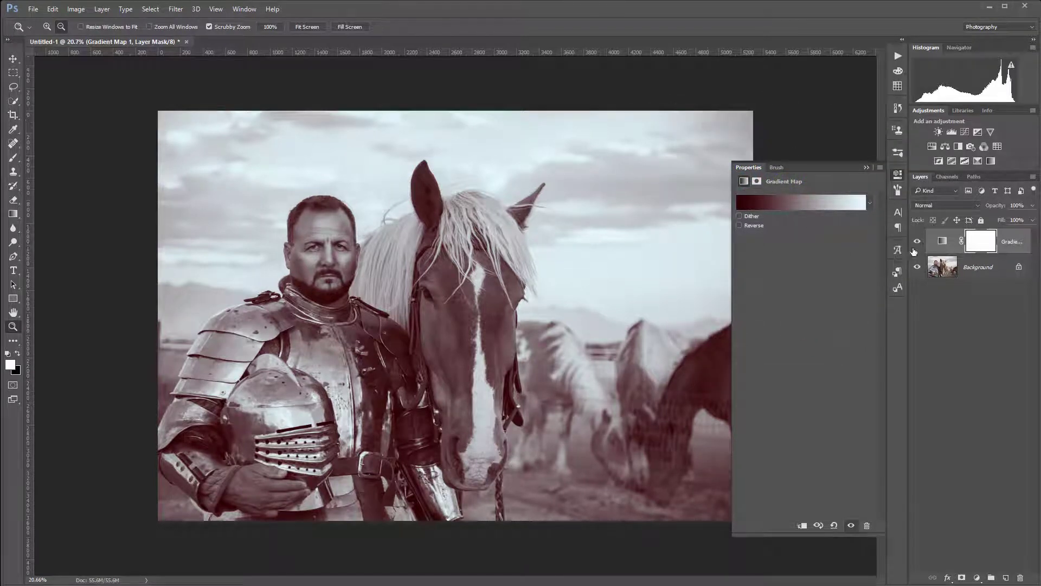
- Try the Soft Light blending mode on the Gradient Map layer and return it to Normal
{"action": "left_click", "coordinate": [964, 206]}
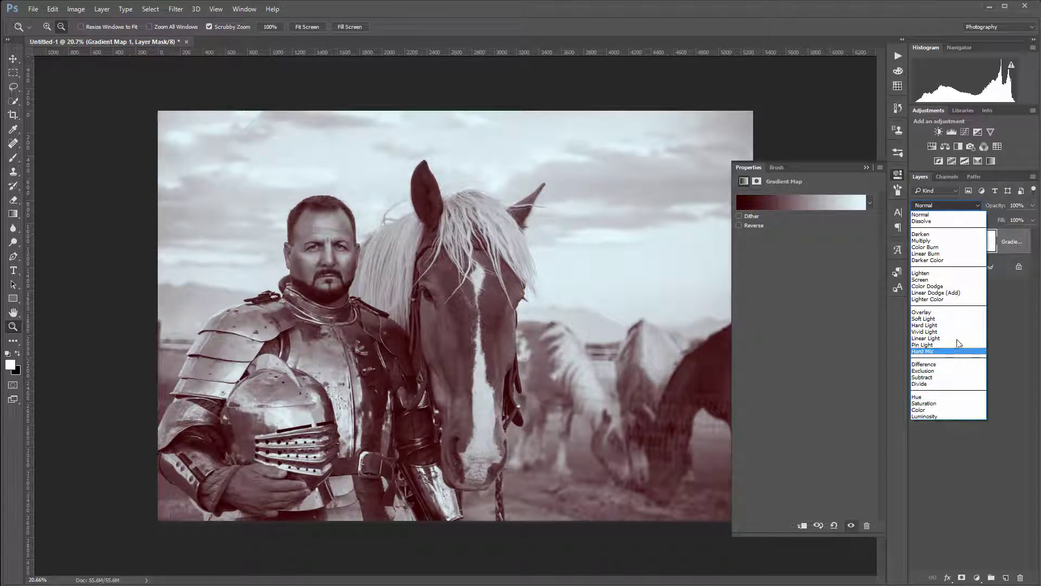
{"action": "left_click", "coordinate": [948, 318]}
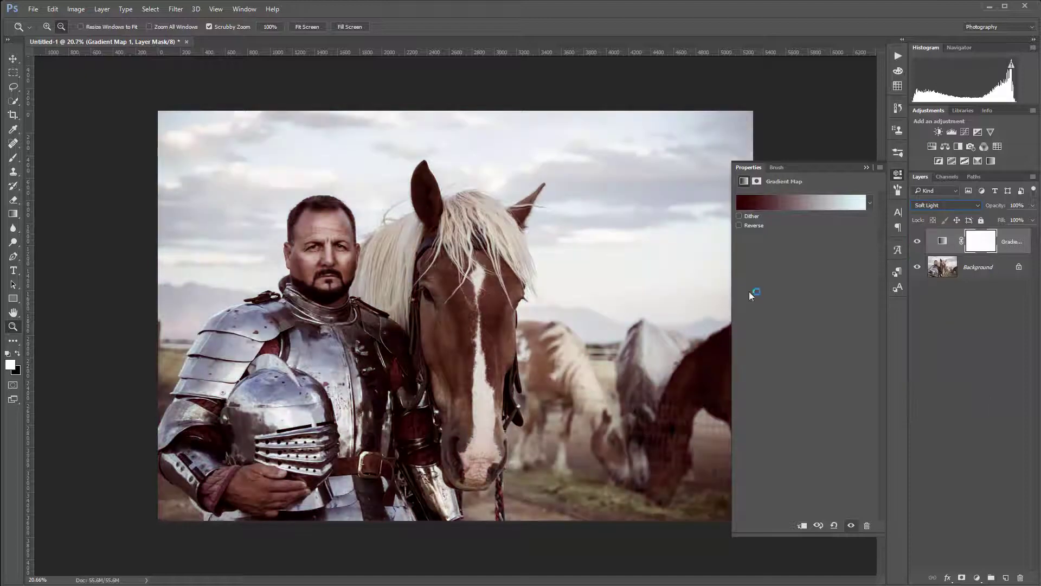
{"action": "left_click", "coordinate": [978, 206]}
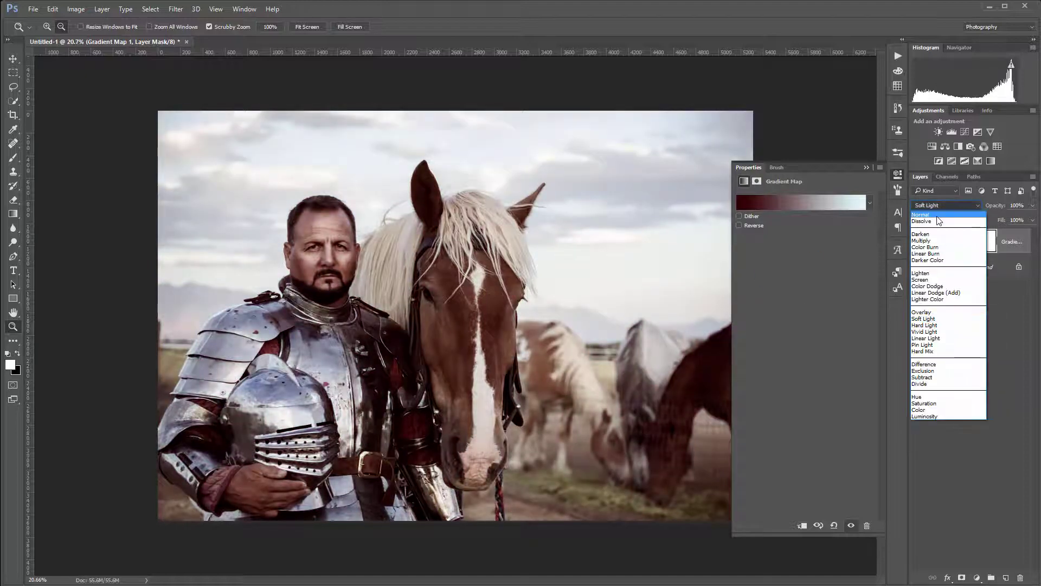
{"action": "left_click", "coordinate": [933, 213]}
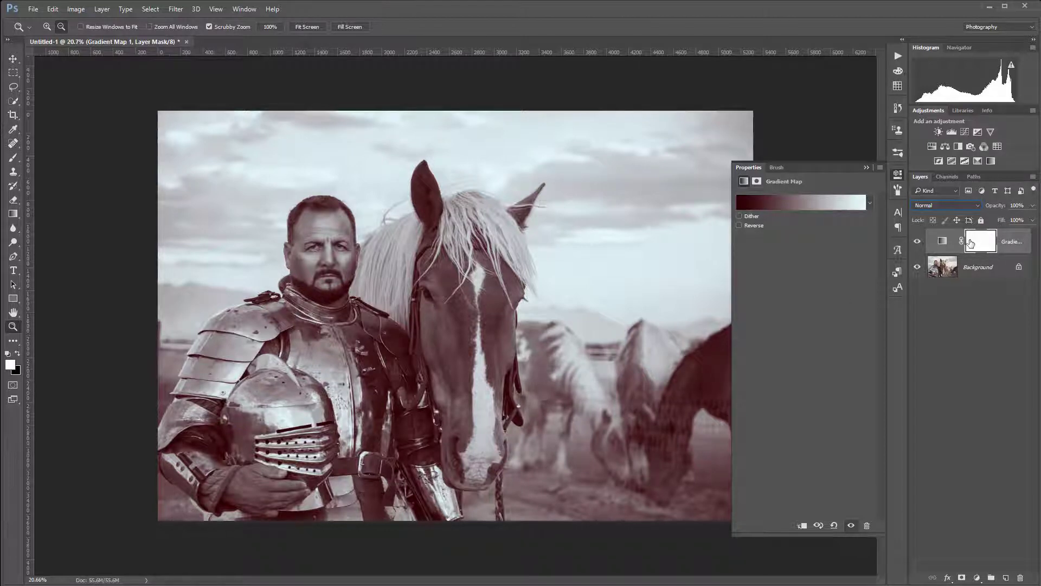
- Try a Color Balance adjustment layer between the Background and the Gradient Map, testing its midtones and shadows, and delete it
{"action": "left_click", "coordinate": [965, 272]}
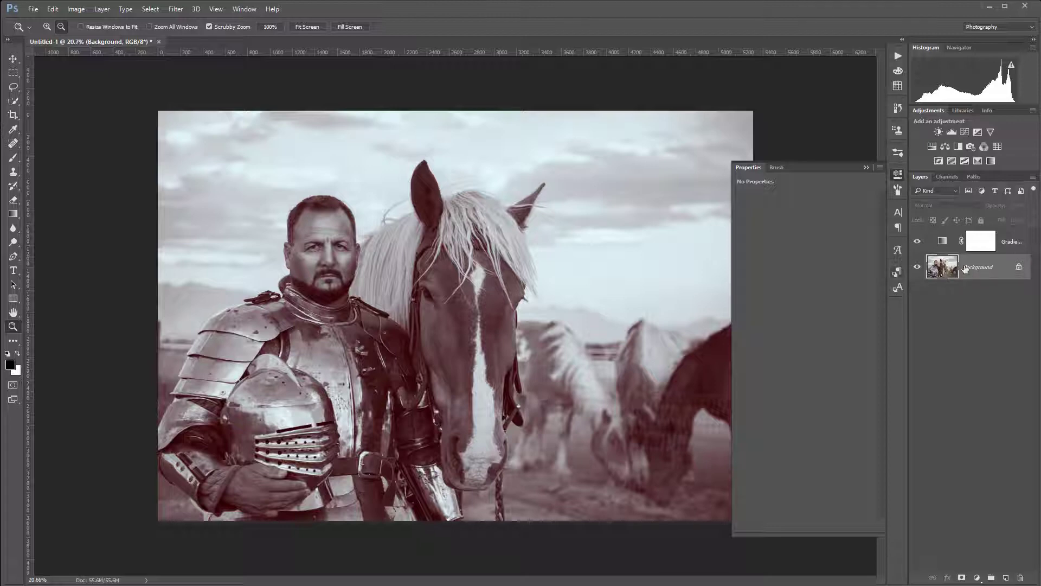
{"action": "left_click", "coordinate": [978, 578]}
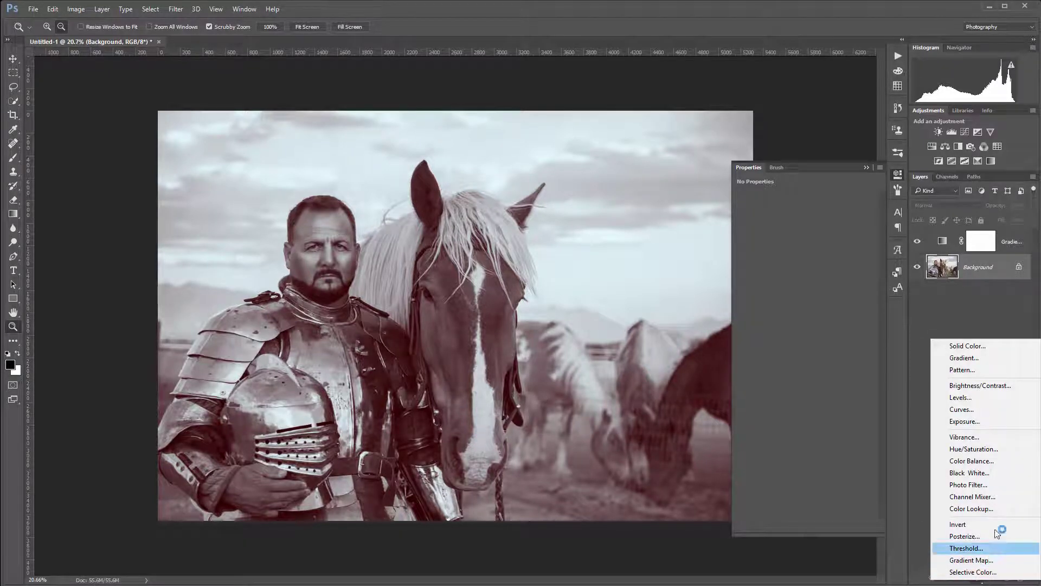
{"action": "left_click", "coordinate": [999, 464]}
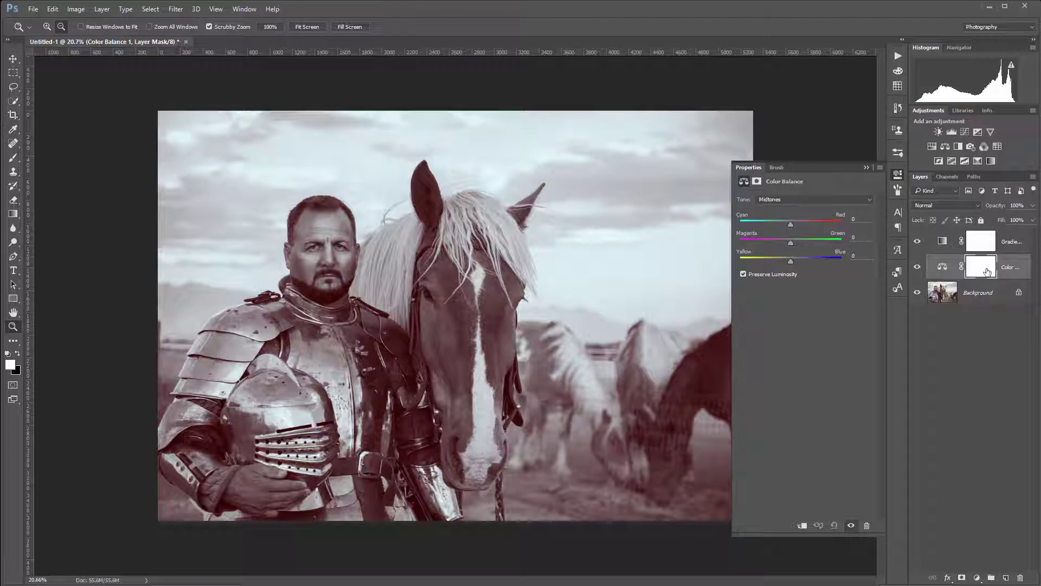
{"action": "mouse_move", "coordinate": [1008, 263]}
{"action": "left_mouse_down"}
{"action": "mouse_move", "coordinate": [1007, 239]}
{"action": "mouse_move", "coordinate": [1009, 281]}
{"action": "left_mouse_up"}
{"action": "left_click_drag", "start_coordinate": [791, 224], "coordinate": [797, 220]}
{"action": "left_click_drag", "start_coordinate": [743, 222], "coordinate": [793, 223]}
{"action": "left_click", "coordinate": [824, 200]}
{"action": "left_click", "coordinate": [789, 211]}
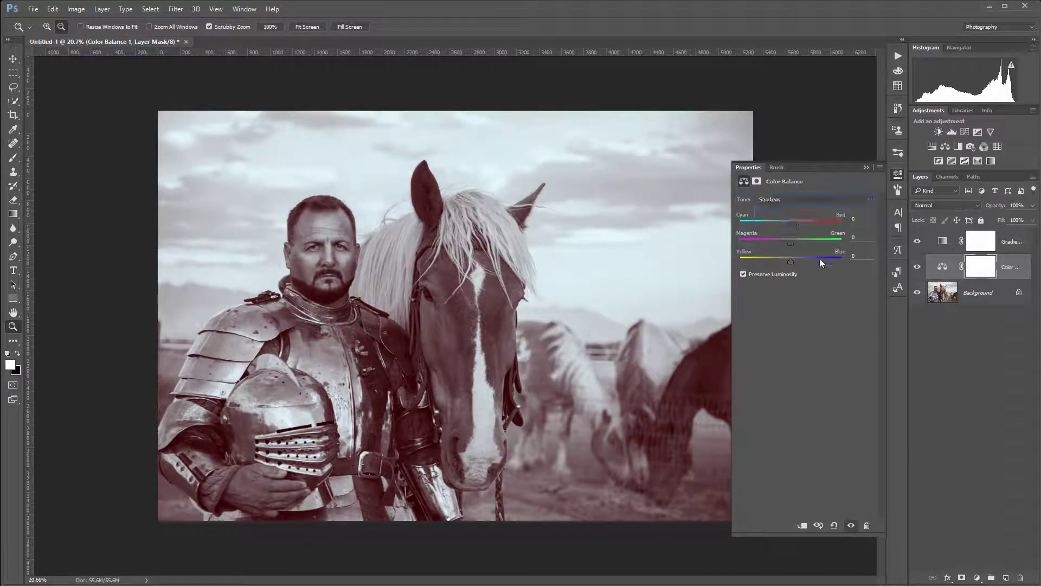
{"action": "mouse_move", "coordinate": [791, 261]}
{"action": "left_mouse_down"}
{"action": "mouse_move", "coordinate": [835, 260]}
{"action": "mouse_move", "coordinate": [757, 259]}
{"action": "mouse_move", "coordinate": [791, 260]}
{"action": "left_mouse_up"}
{"action": "left_click_drag", "start_coordinate": [1019, 264], "coordinate": [1020, 578]}
- Add a Black & White adjustment layer above the Background with Reds 94, Yellows 13, Cyans -200, Blues -108 and Magentas -83
{"action": "left_click", "coordinate": [976, 578]}
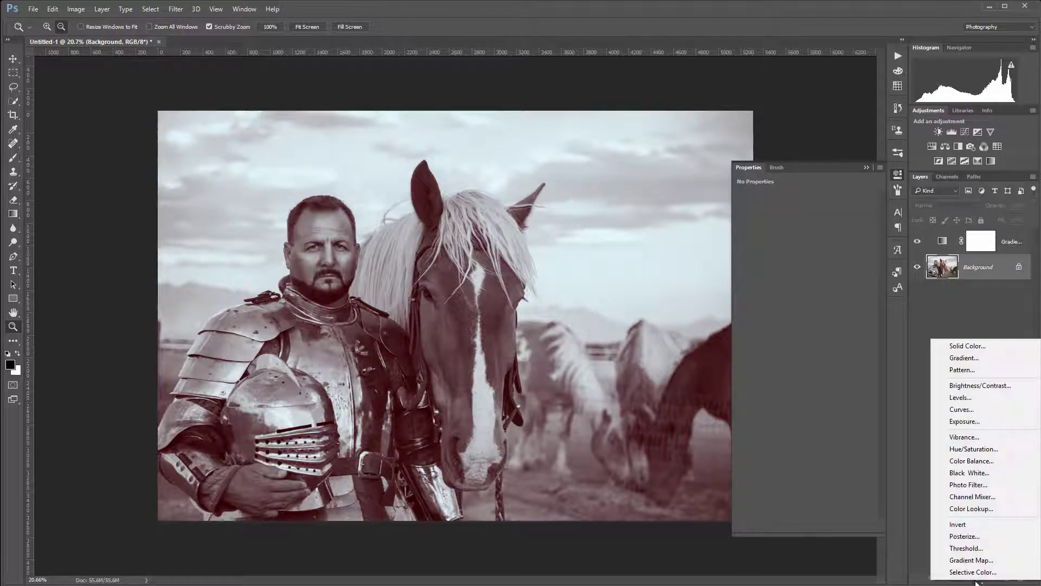
{"action": "left_click", "coordinate": [1007, 467]}
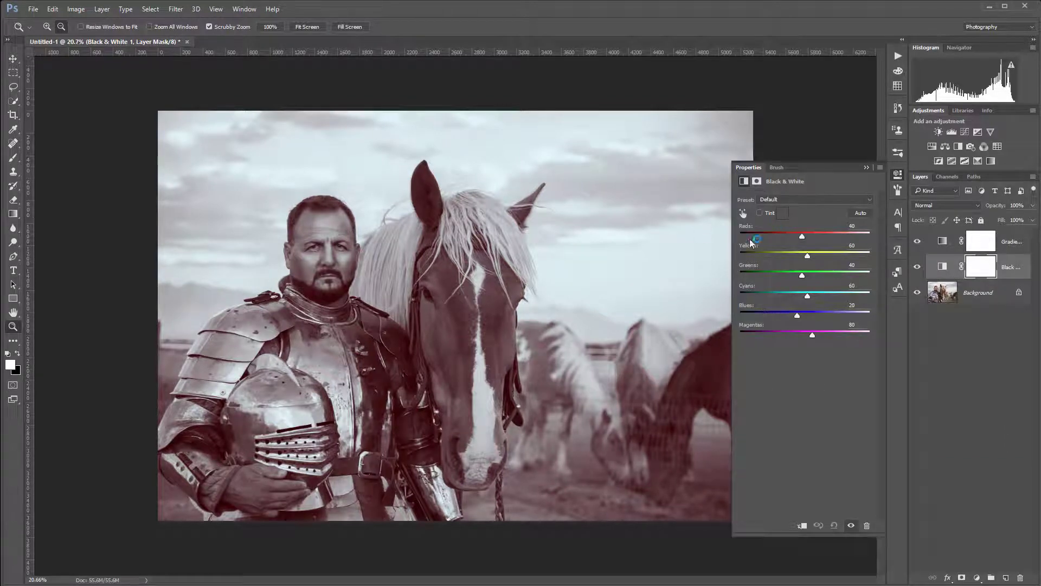
{"action": "left_click", "coordinate": [812, 334]}
{"action": "mouse_move", "coordinate": [803, 236]}
{"action": "left_mouse_down"}
{"action": "mouse_move", "coordinate": [875, 235]}
{"action": "mouse_move", "coordinate": [811, 231]}
{"action": "mouse_move", "coordinate": [823, 233]}
{"action": "mouse_move", "coordinate": [795, 255]}
{"action": "left_mouse_up"}
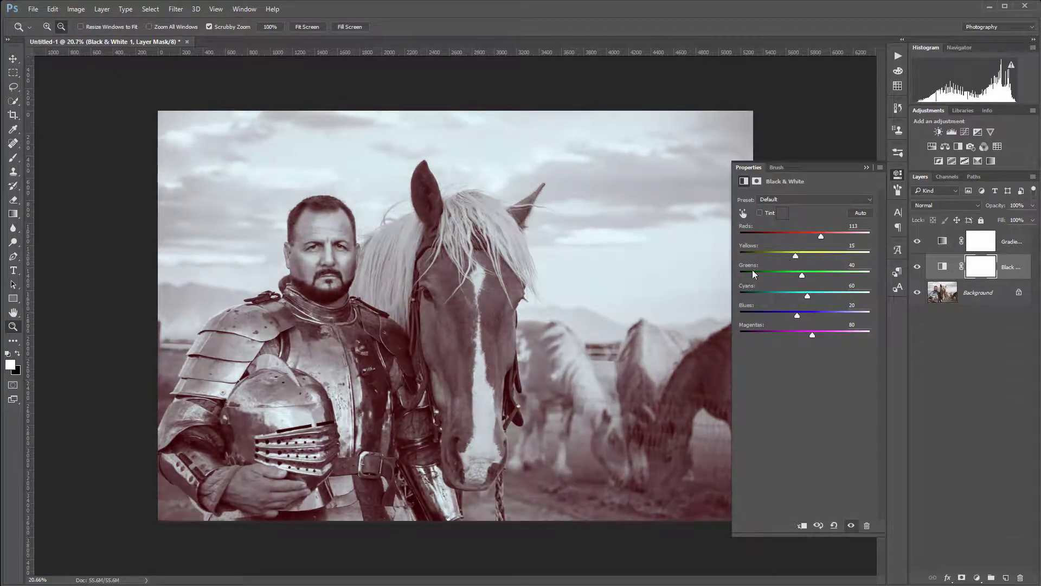
{"action": "left_click_drag", "start_coordinate": [809, 295], "coordinate": [730, 297]}
{"action": "left_click_drag", "start_coordinate": [796, 313], "coordinate": [763, 313]}
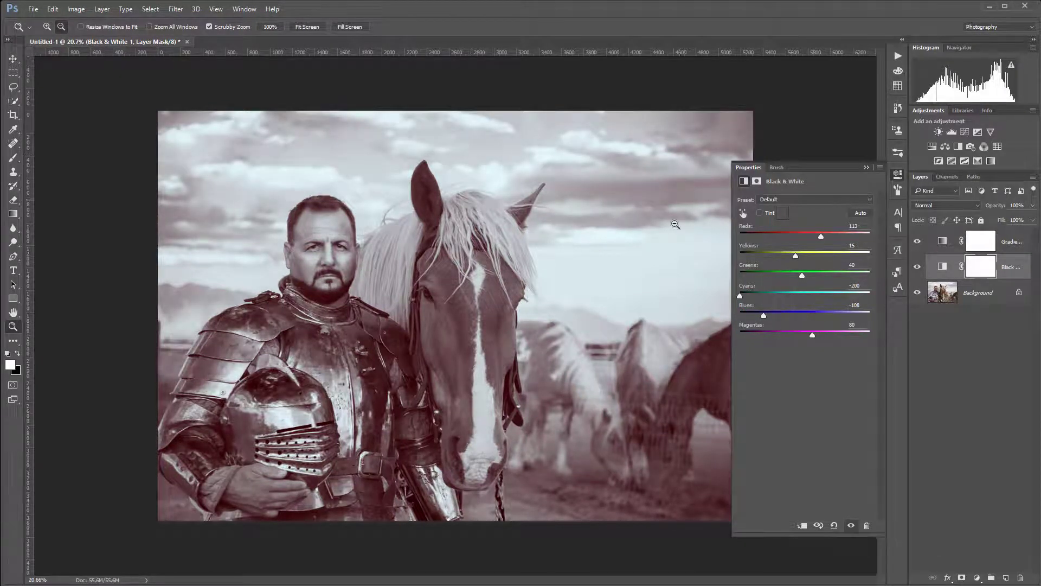
{"action": "left_click_drag", "start_coordinate": [795, 255], "coordinate": [816, 236]}
{"action": "left_click_drag", "start_coordinate": [814, 336], "coordinate": [770, 336]}
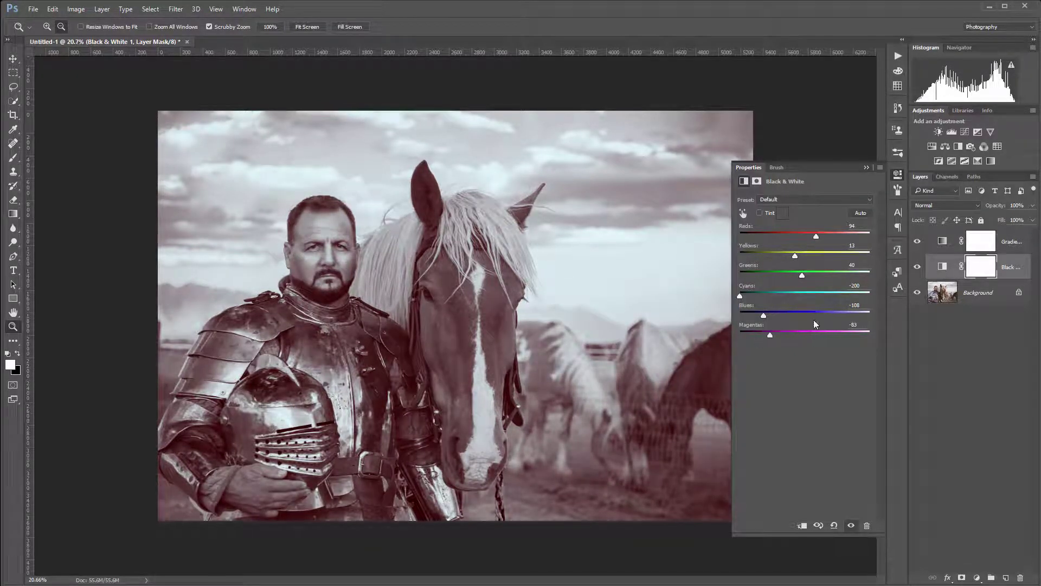
- Compare the photo with and without the Black & White adjustment layer
{"action": "left_click", "coordinate": [917, 271]}
{"action": "left_click", "coordinate": [918, 272]}
{"action": "left_click", "coordinate": [918, 272]}
{"action": "left_click", "coordinate": [918, 271]}
{"action": "left_click", "coordinate": [917, 271]}
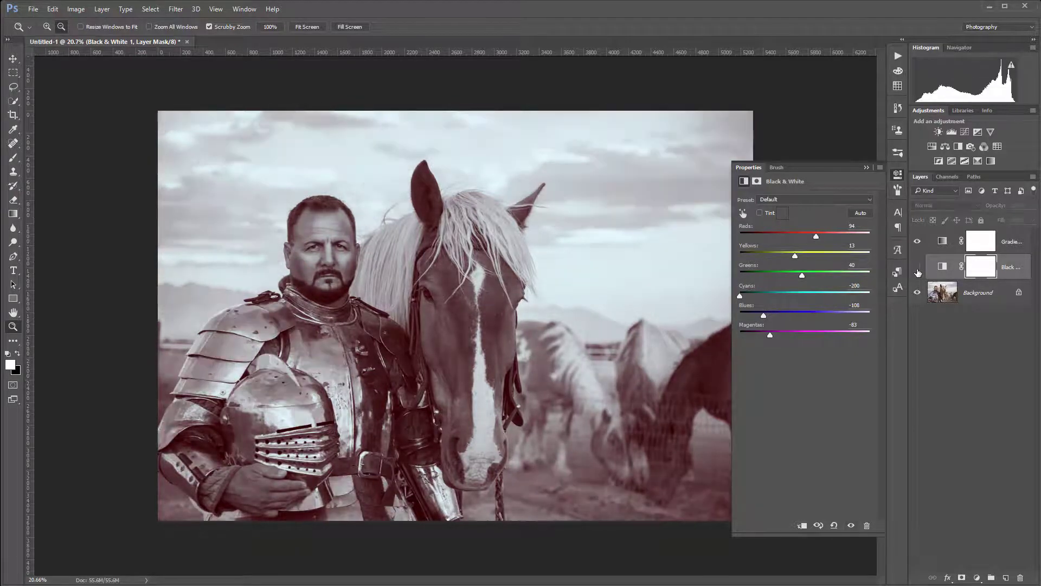
{"action": "left_click", "coordinate": [918, 271]}
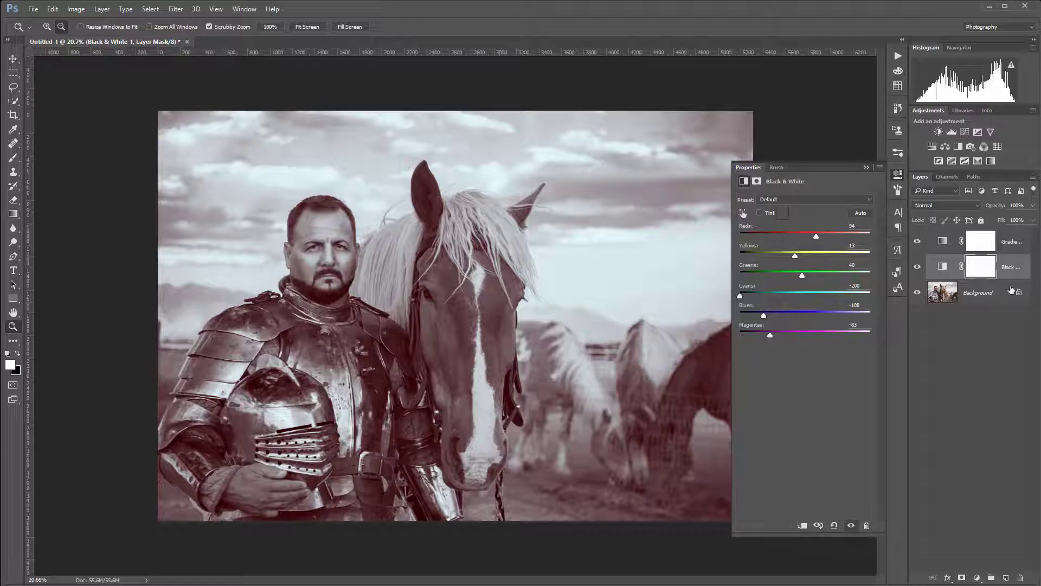
{"action": "left_click", "coordinate": [976, 577]}
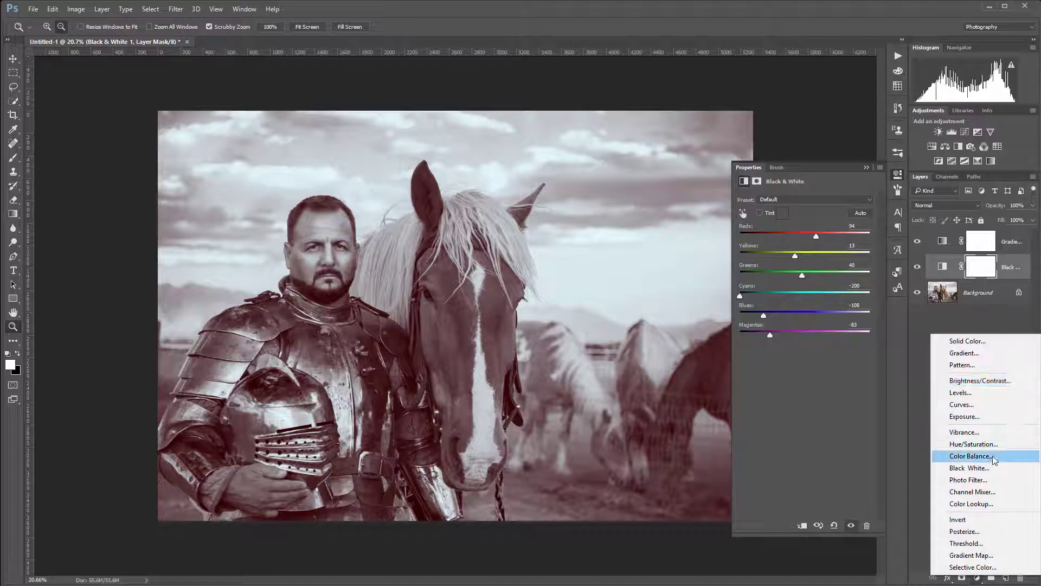
{"action": "left_click", "coordinate": [990, 324]}
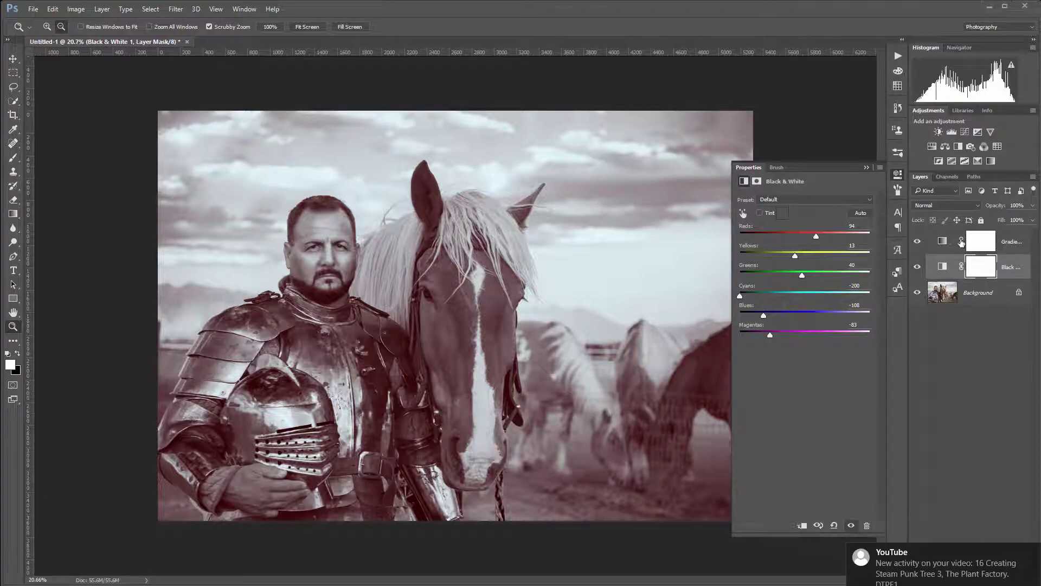
- Edit the Gradient Map's gradient and recolour its highlight stop to the stronger light blue a4efff
{"action": "left_click", "coordinate": [944, 242]}
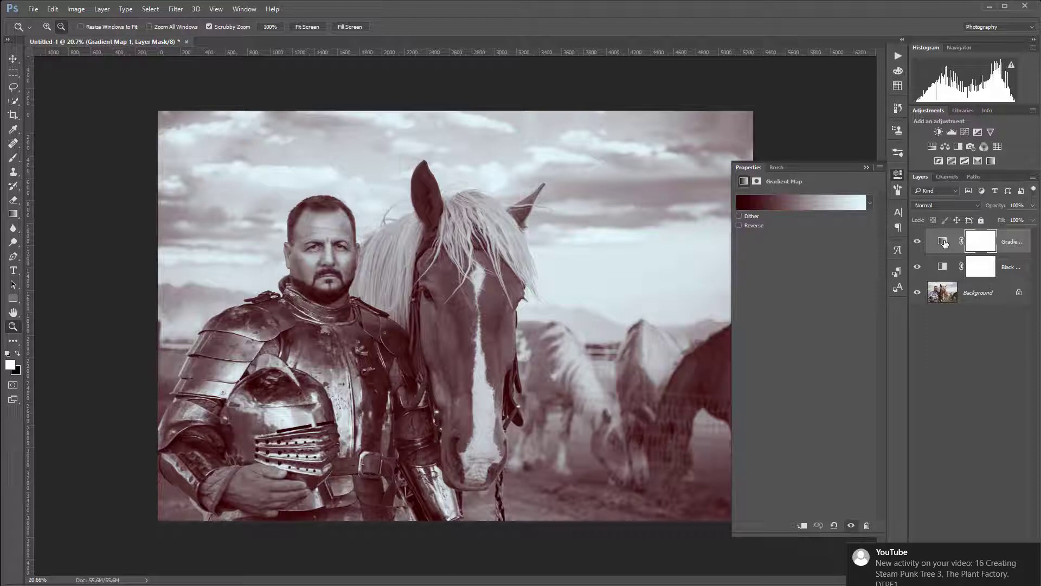
{"action": "left_click", "coordinate": [809, 201]}
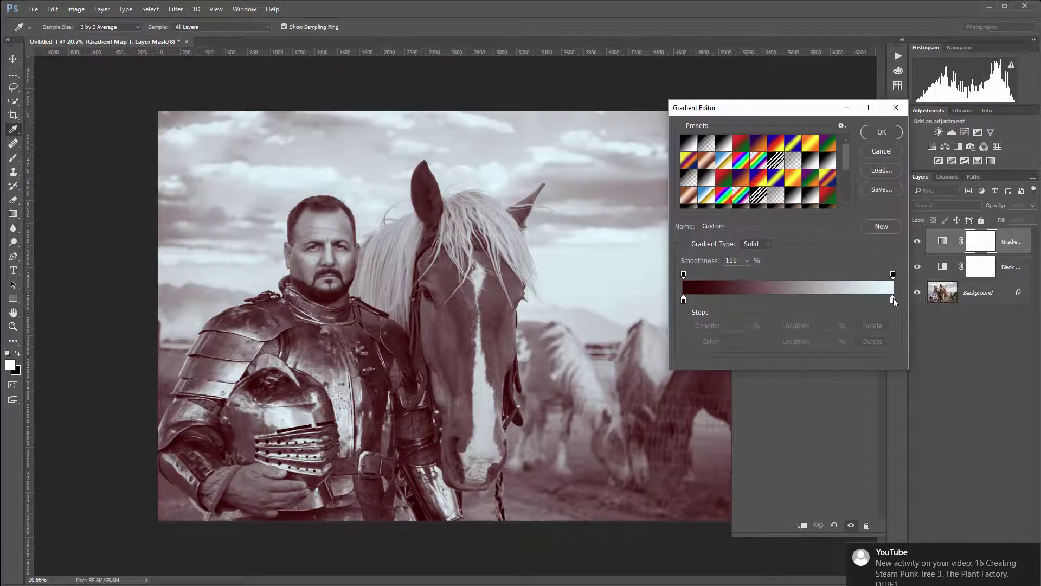
{"action": "left_click", "coordinate": [893, 300]}
{"action": "left_click", "coordinate": [735, 341]}
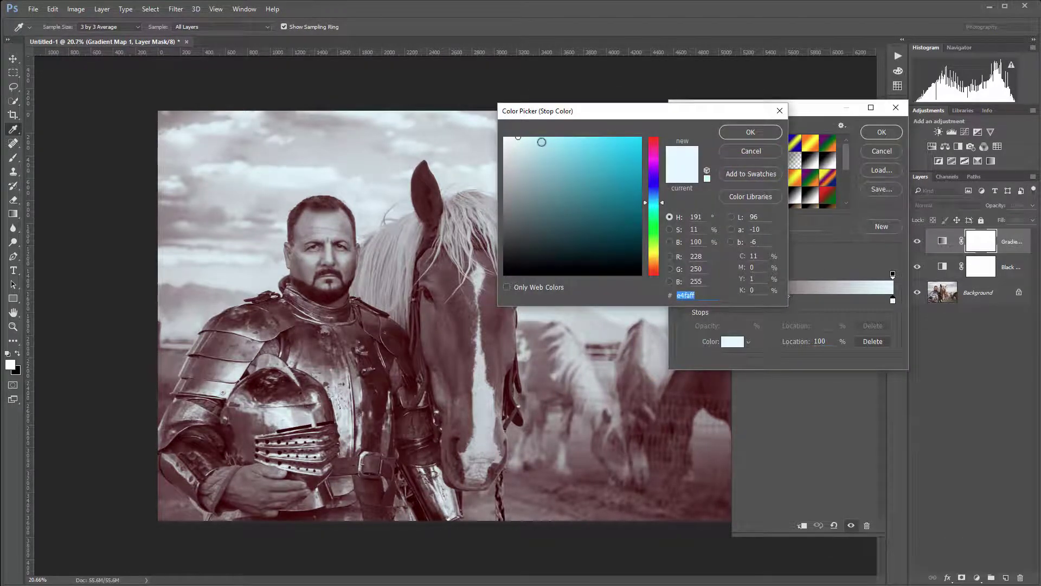
{"action": "left_click_drag", "start_coordinate": [542, 142], "coordinate": [552, 140]}
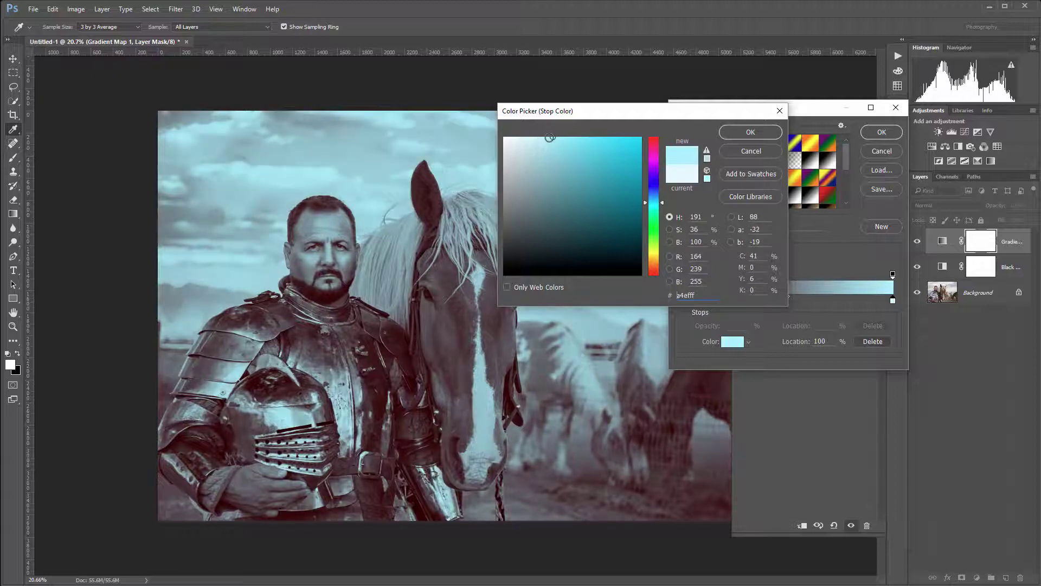
{"action": "left_click", "coordinate": [767, 133]}
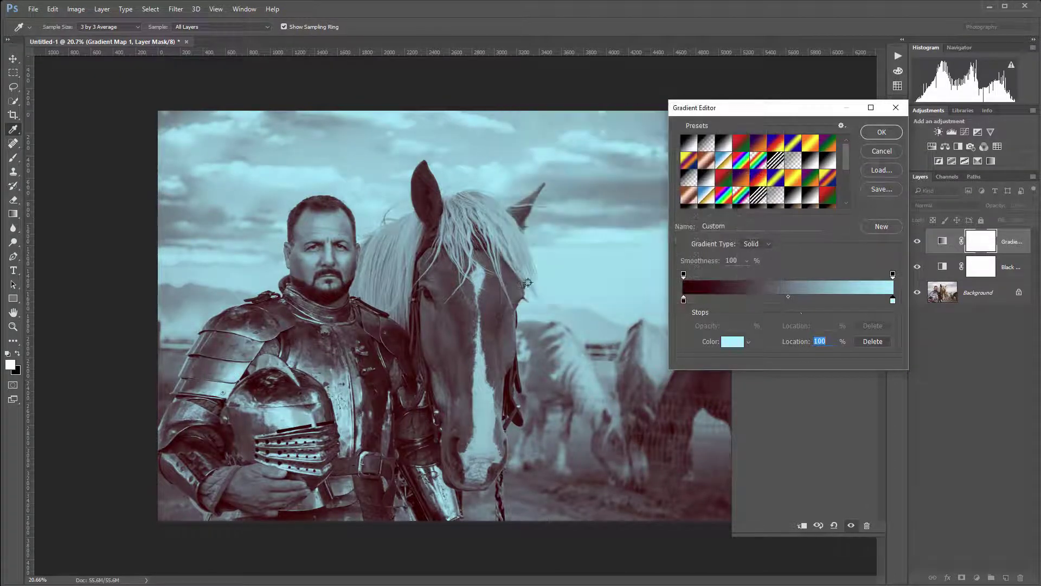
- Adjust the gradient's shadow stop to a very dark, fully saturated red
{"action": "left_click", "coordinate": [684, 300]}
{"action": "left_click", "coordinate": [731, 341]}
{"action": "left_click_drag", "start_coordinate": [642, 252], "coordinate": [642, 235]}
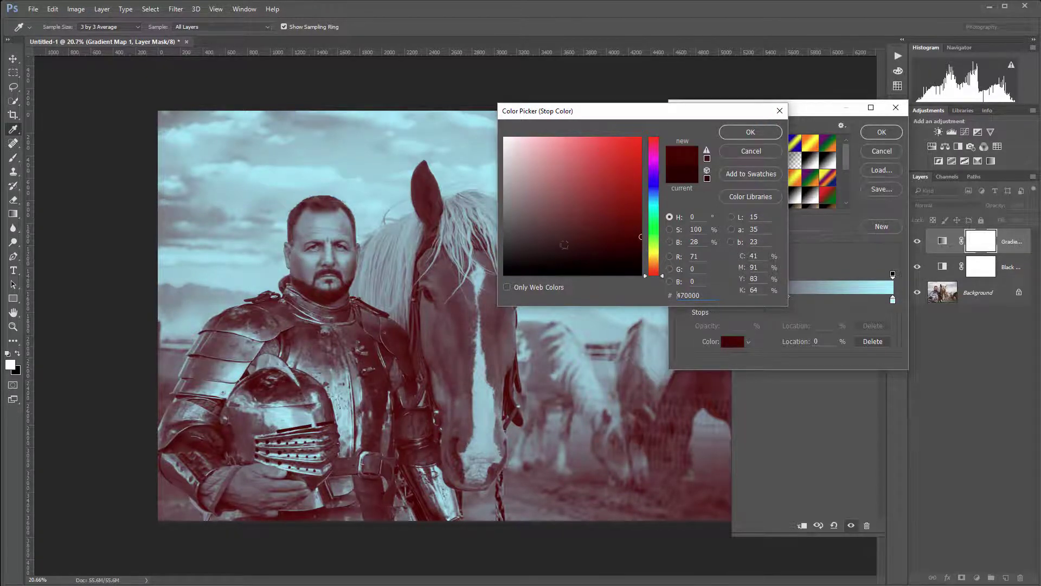
{"action": "left_click_drag", "start_coordinate": [641, 237], "coordinate": [641, 244]}
{"action": "left_click", "coordinate": [750, 132]}
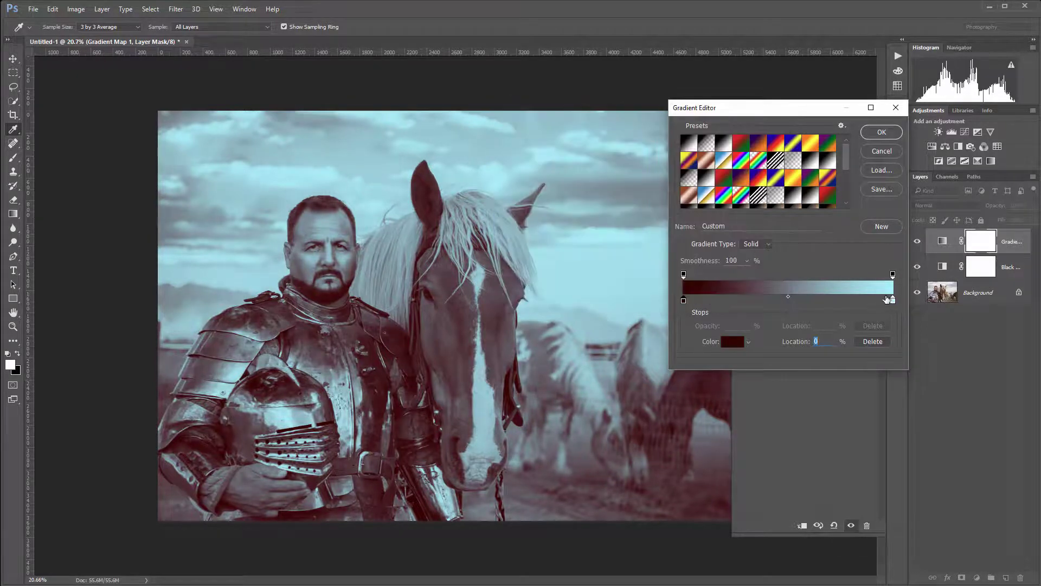
- Fine-tune the gradient's light blue highlight stop and accept the edited gradient
{"action": "left_click", "coordinate": [893, 298]}
{"action": "left_click", "coordinate": [733, 341]}
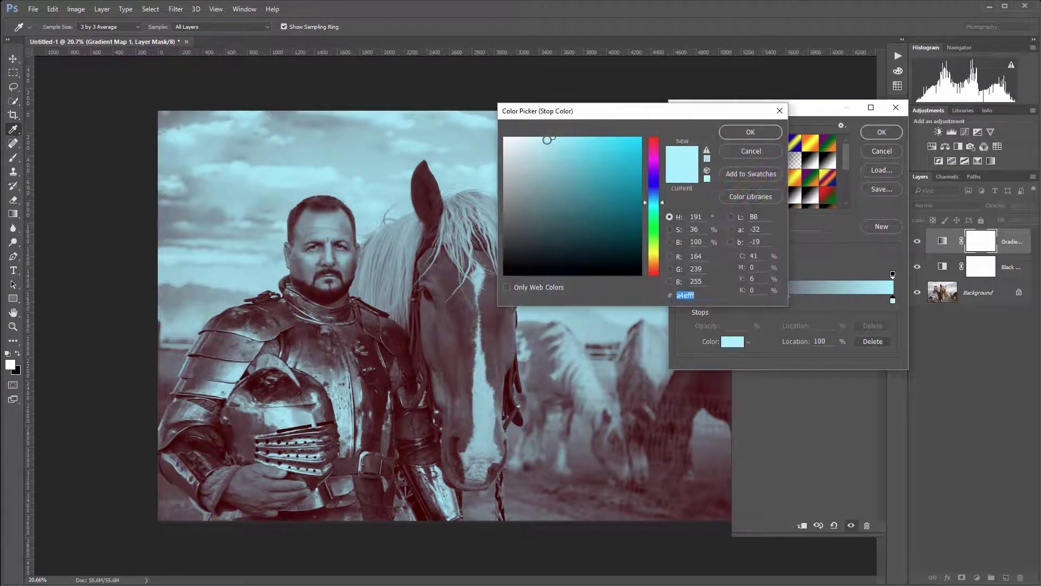
{"action": "mouse_move", "coordinate": [565, 137]}
{"action": "left_mouse_down"}
{"action": "mouse_move", "coordinate": [580, 214]}
{"action": "mouse_move", "coordinate": [521, 189]}
{"action": "mouse_move", "coordinate": [538, 126]}
{"action": "mouse_move", "coordinate": [523, 139]}
{"action": "mouse_move", "coordinate": [550, 138]}
{"action": "left_mouse_up"}
{"action": "left_click", "coordinate": [760, 135]}
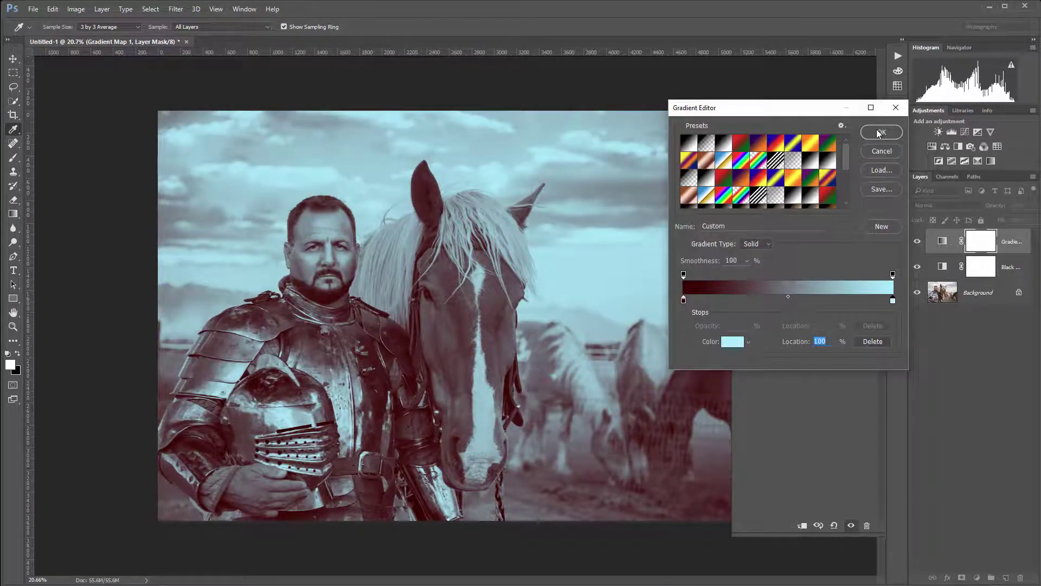
{"action": "left_click", "coordinate": [882, 132]}
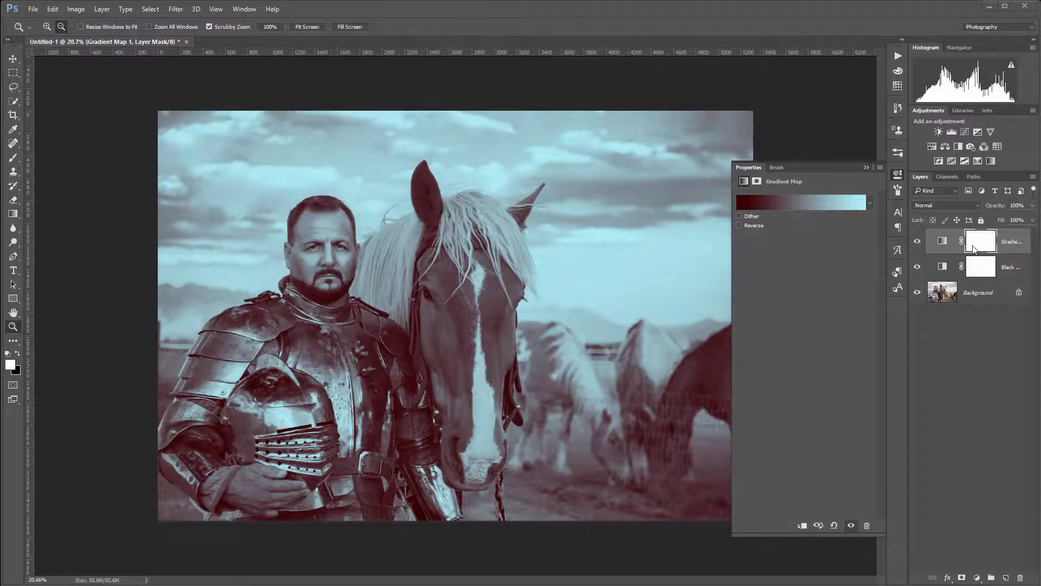
- Add a Curves adjustment layer above the Gradient Map and lower the curve's white point to output 0
{"action": "left_click", "coordinate": [981, 266]}
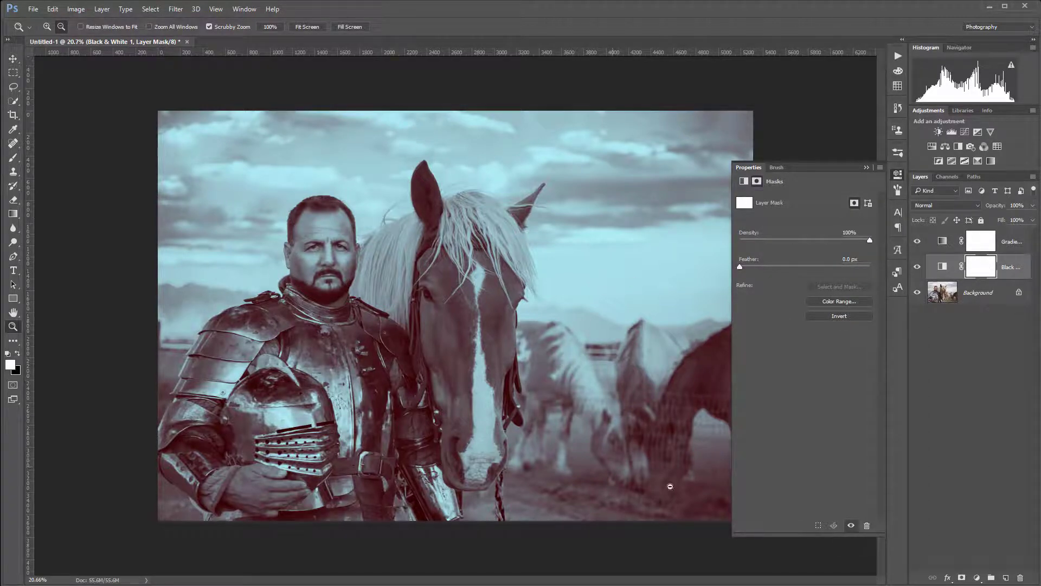
{"action": "left_click", "coordinate": [1019, 241]}
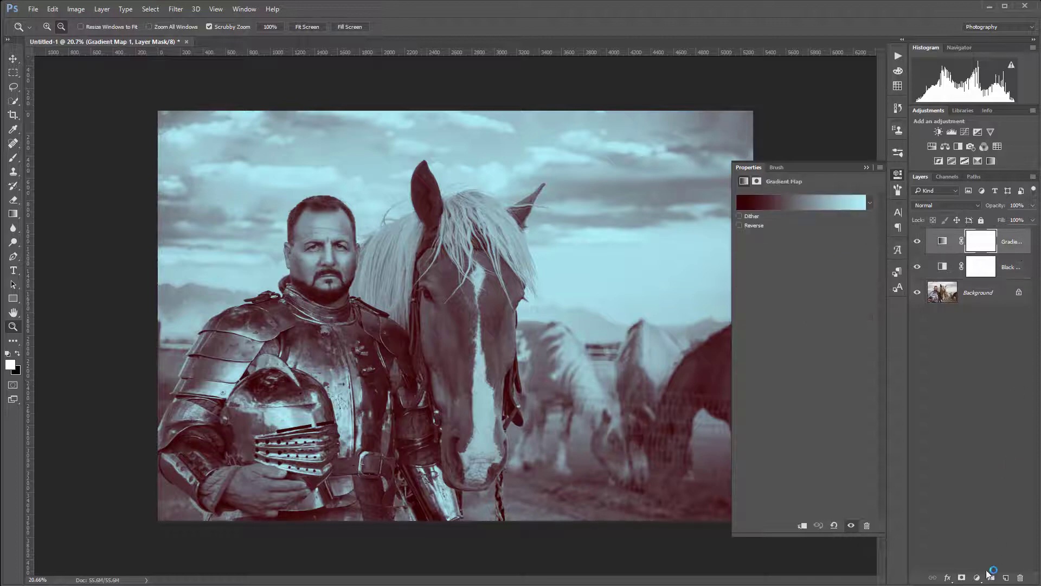
{"action": "left_click", "coordinate": [976, 578]}
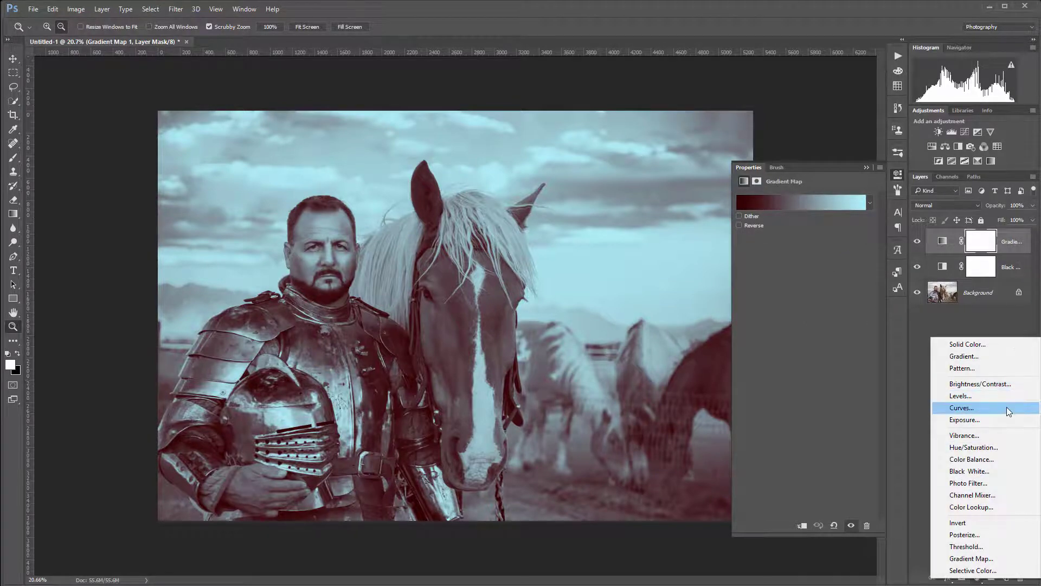
{"action": "left_click", "coordinate": [1007, 407]}
{"action": "left_click_drag", "start_coordinate": [867, 224], "coordinate": [869, 331]}
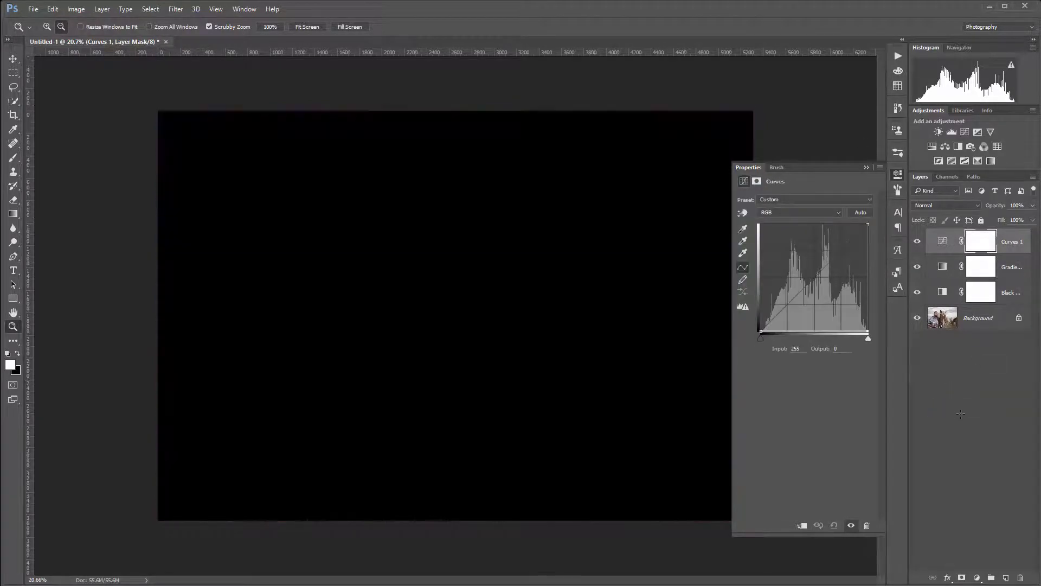
- Fill the Curves mask with black inside a rectangle just within the photo's edges, deselect, and feather the mask to 314.8 px
{"action": "left_click", "coordinate": [13, 72]}
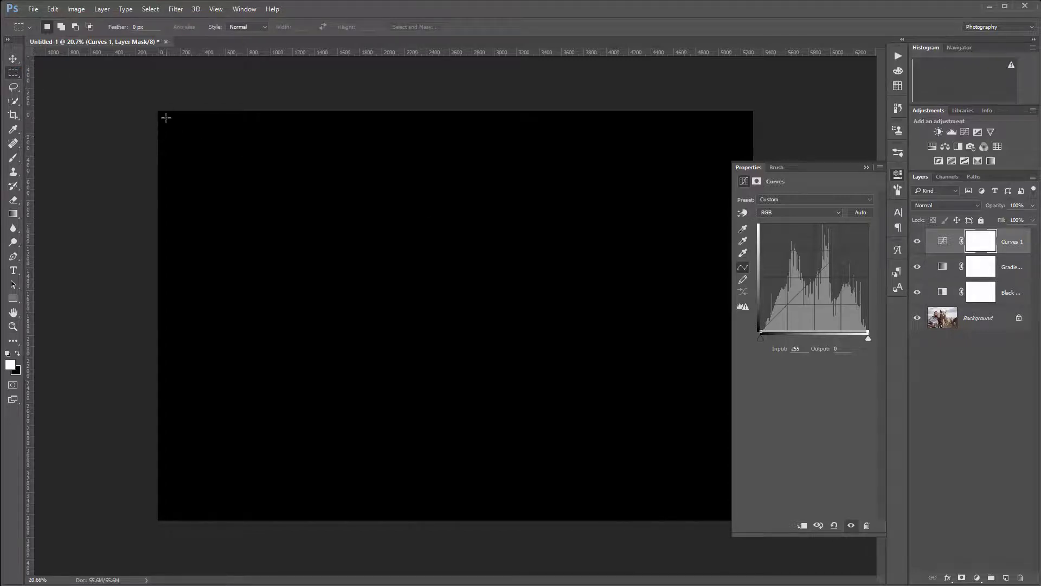
{"action": "left_click_drag", "start_coordinate": [166, 118], "coordinate": [746, 509]}
{"action": "key", "text": "ctrl+BackSpace"}
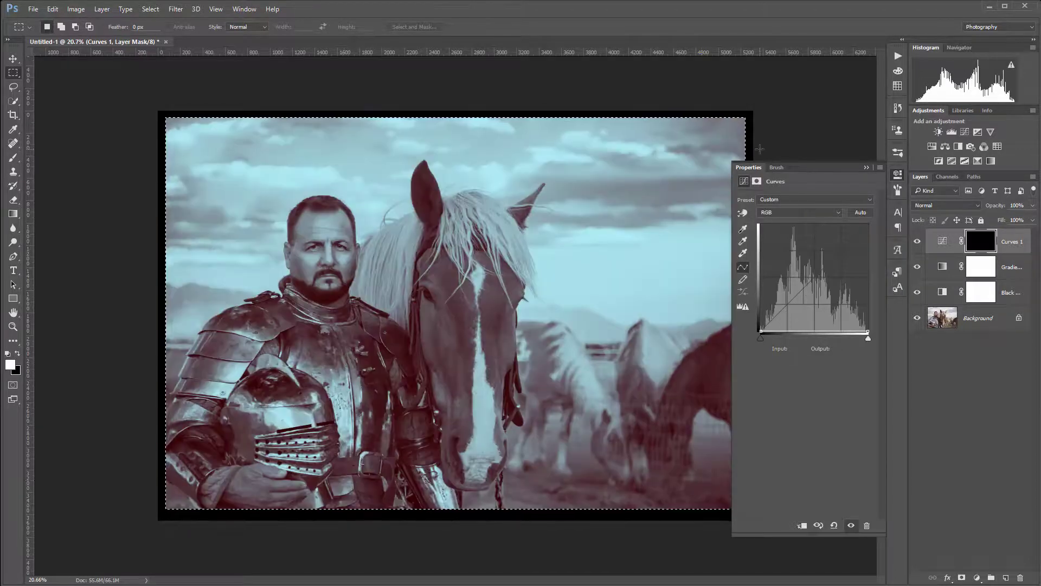
{"action": "key", "text": "ctrl+d"}
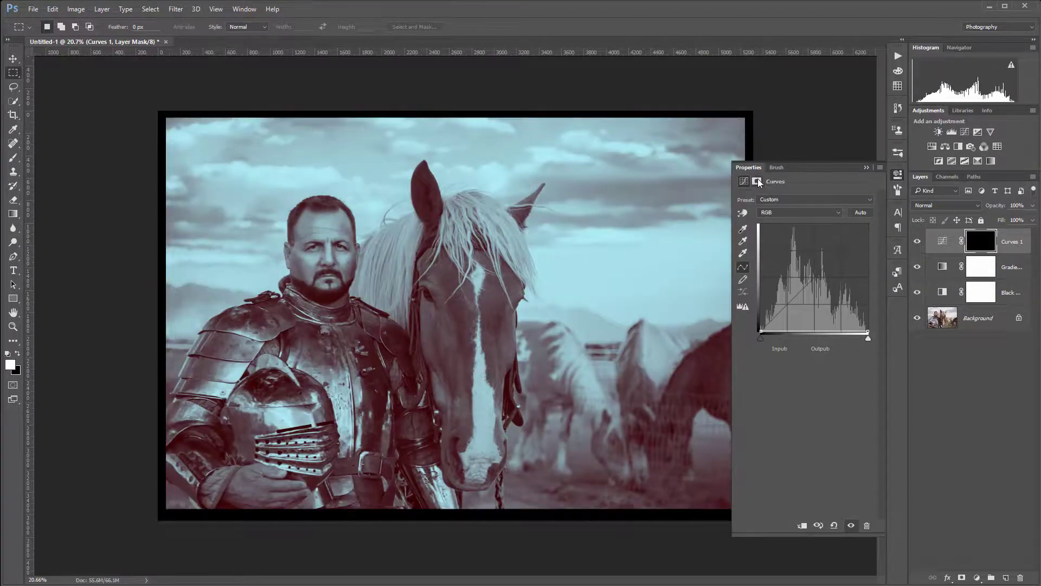
{"action": "left_click", "coordinate": [757, 181]}
{"action": "left_click_drag", "start_coordinate": [742, 267], "coordinate": [850, 272]}
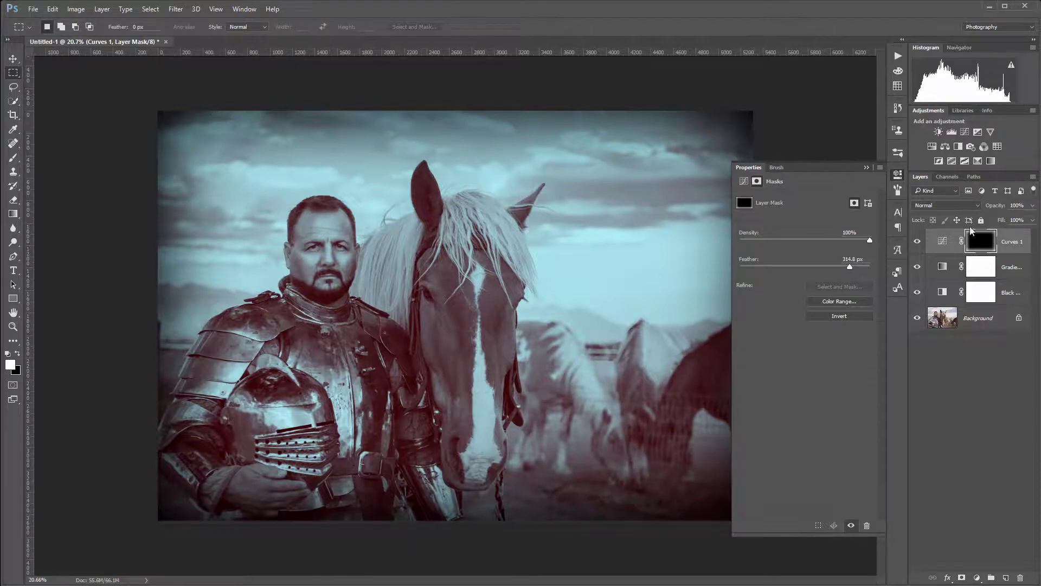
- Try the Luminosity blending mode on the Curves layer and return it to Normal
{"action": "left_click", "coordinate": [961, 205]}
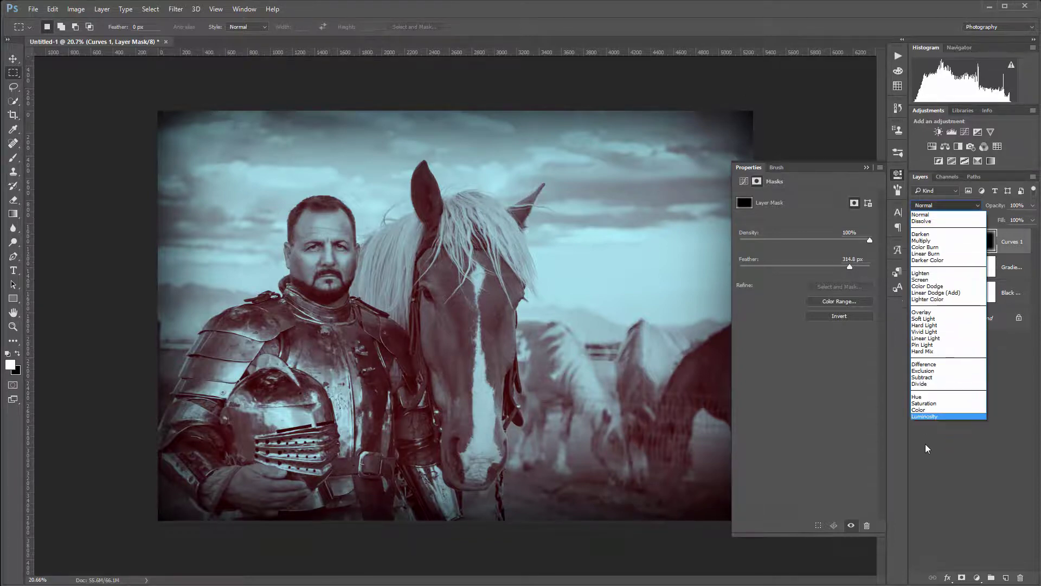
{"action": "left_click", "coordinate": [941, 414]}
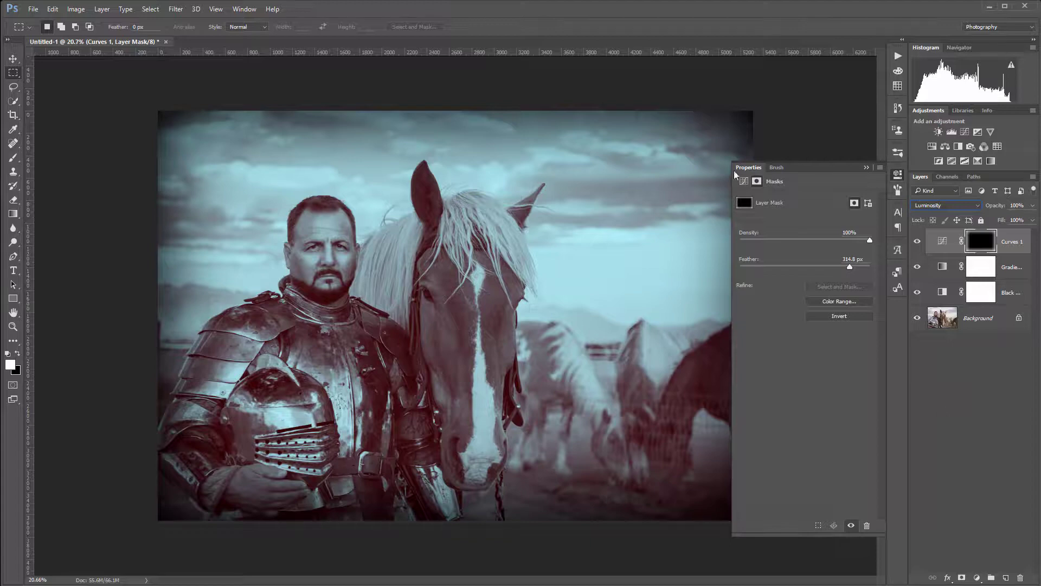
{"action": "left_click", "coordinate": [946, 205]}
{"action": "left_click", "coordinate": [933, 206]}
- Move the Curves vignette layer below the Black & White layer, directly above the Background, and collapse the adjustment properties
{"action": "left_click_drag", "start_coordinate": [1017, 242], "coordinate": [1023, 306]}
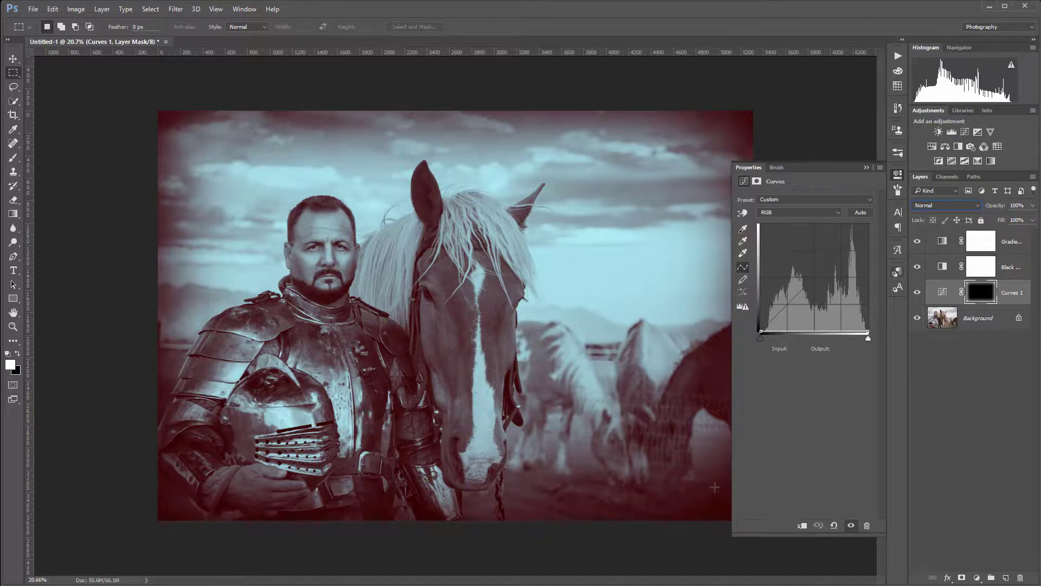
{"action": "left_click", "coordinate": [898, 177]}
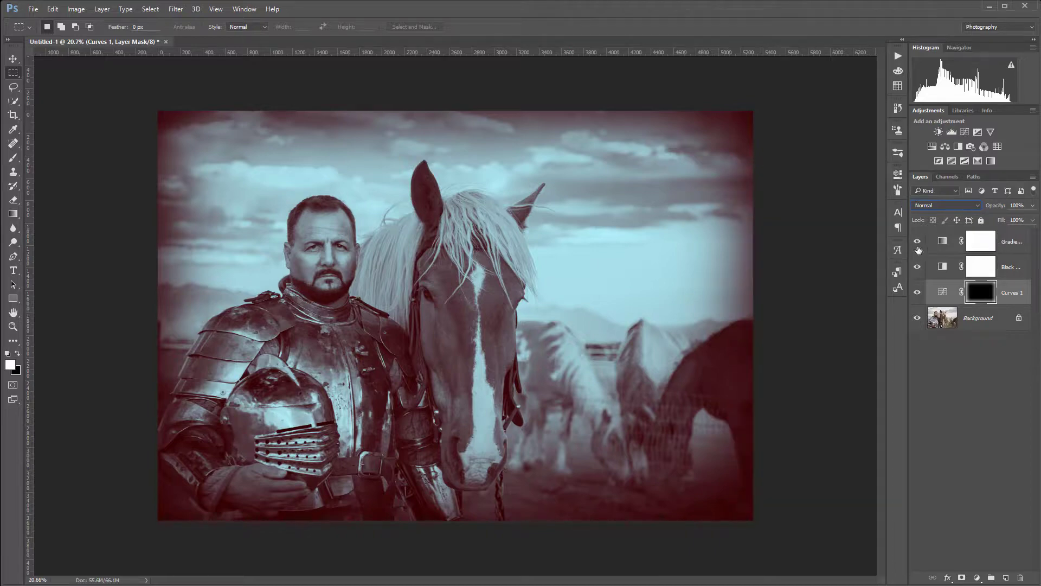